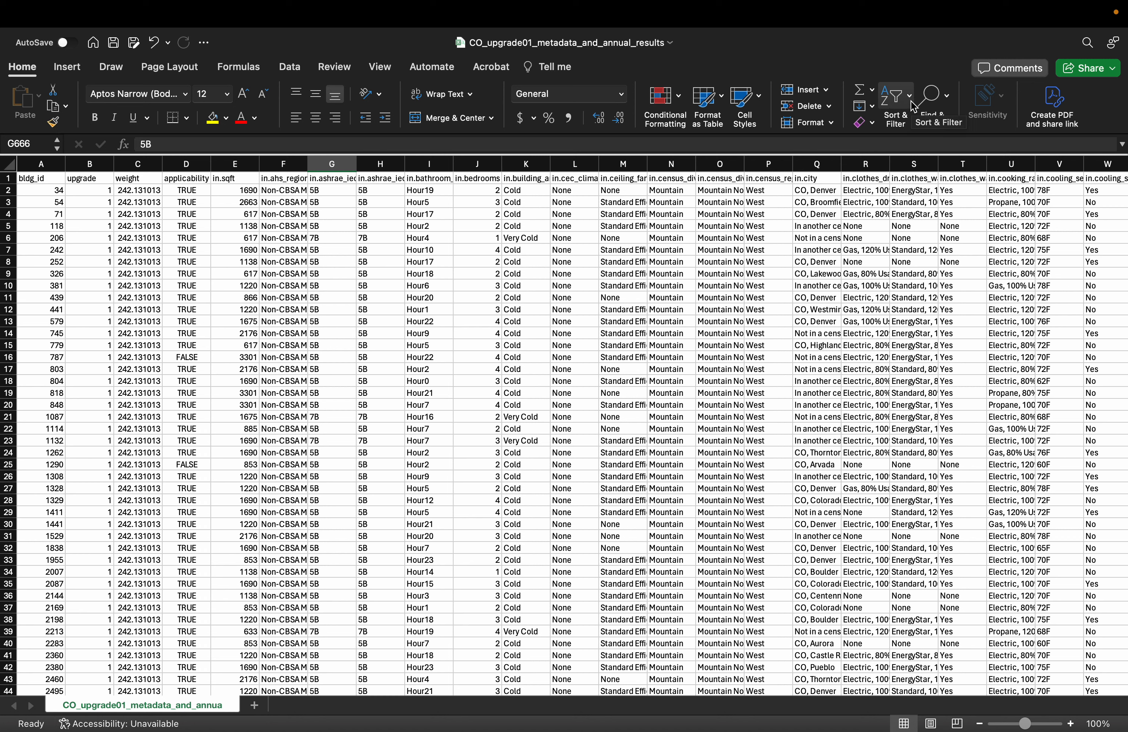
Turn on filters for the header row and show only the rows whose applicability is TRUE
click(913, 106)
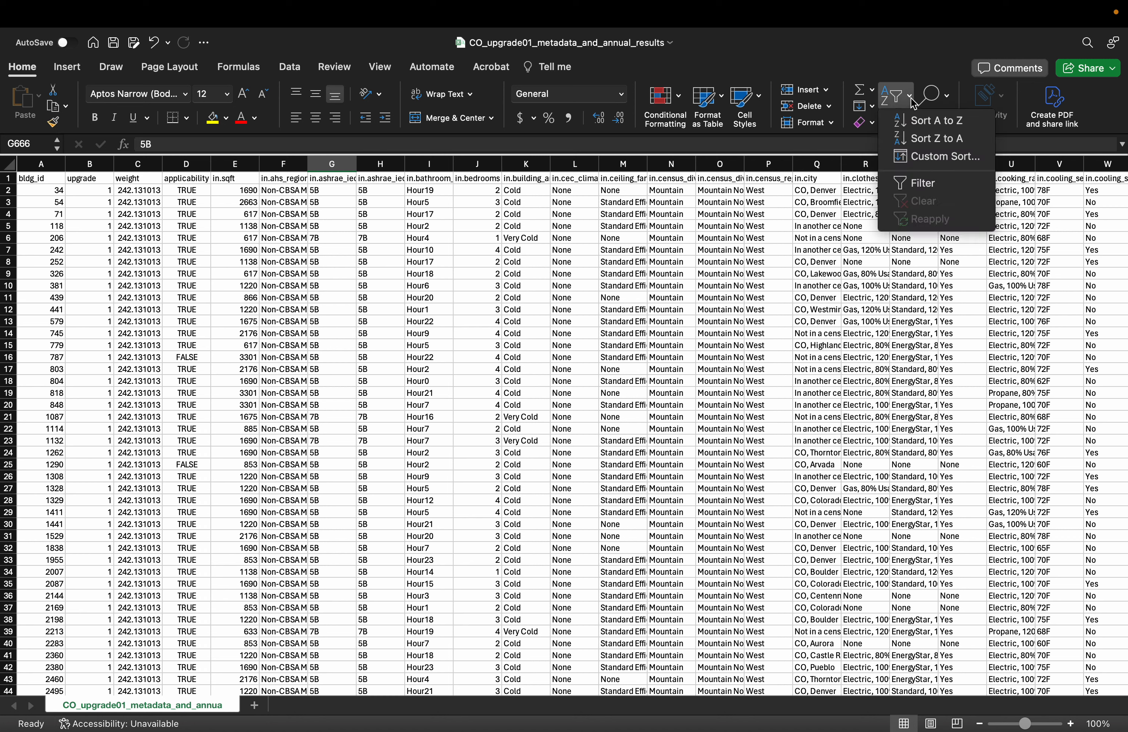
click(955, 189)
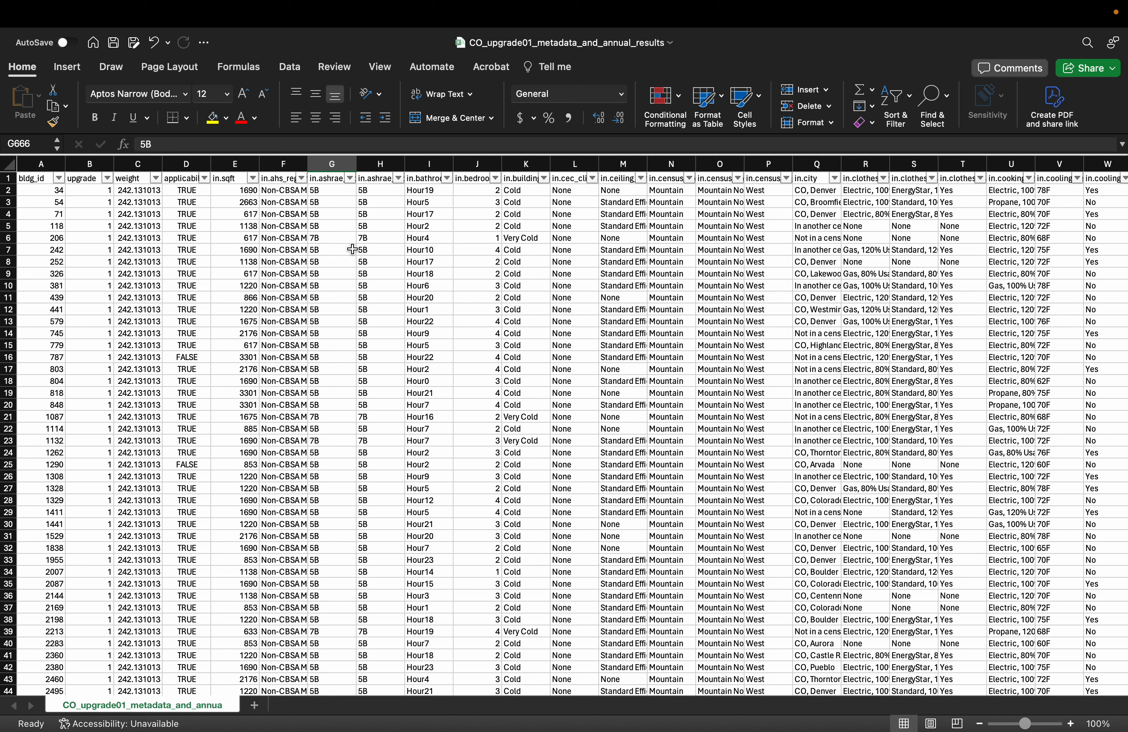
click(205, 179)
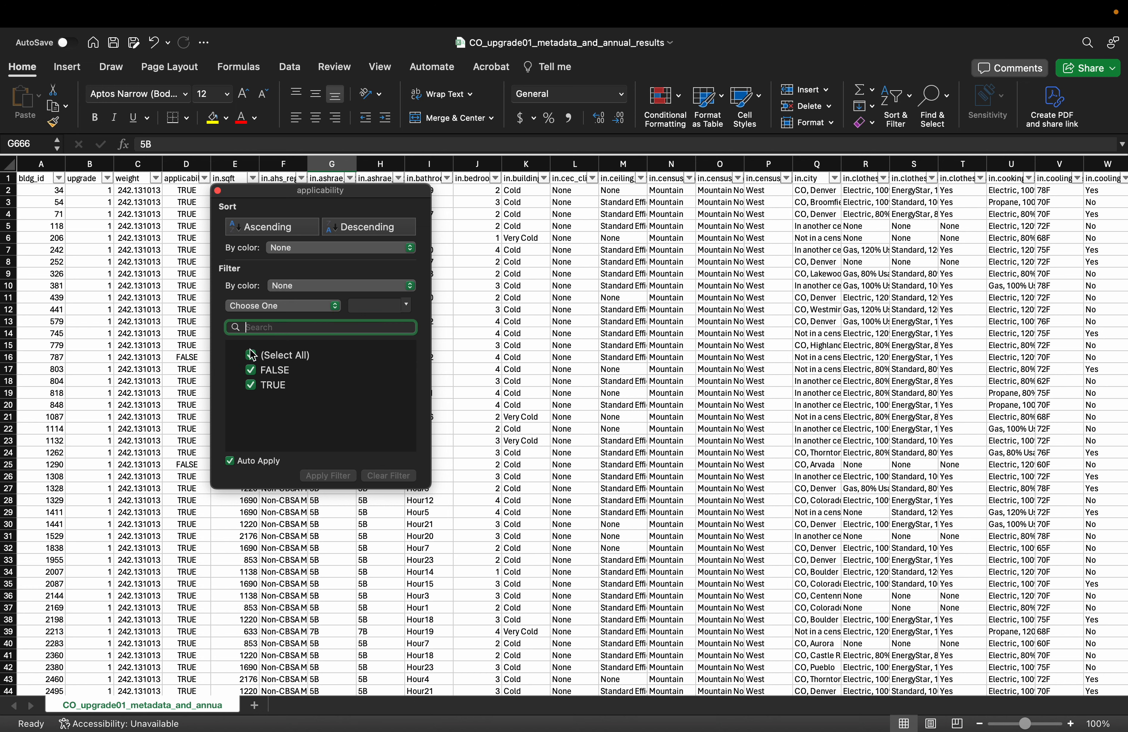
click(252, 361)
click(251, 359)
click(251, 385)
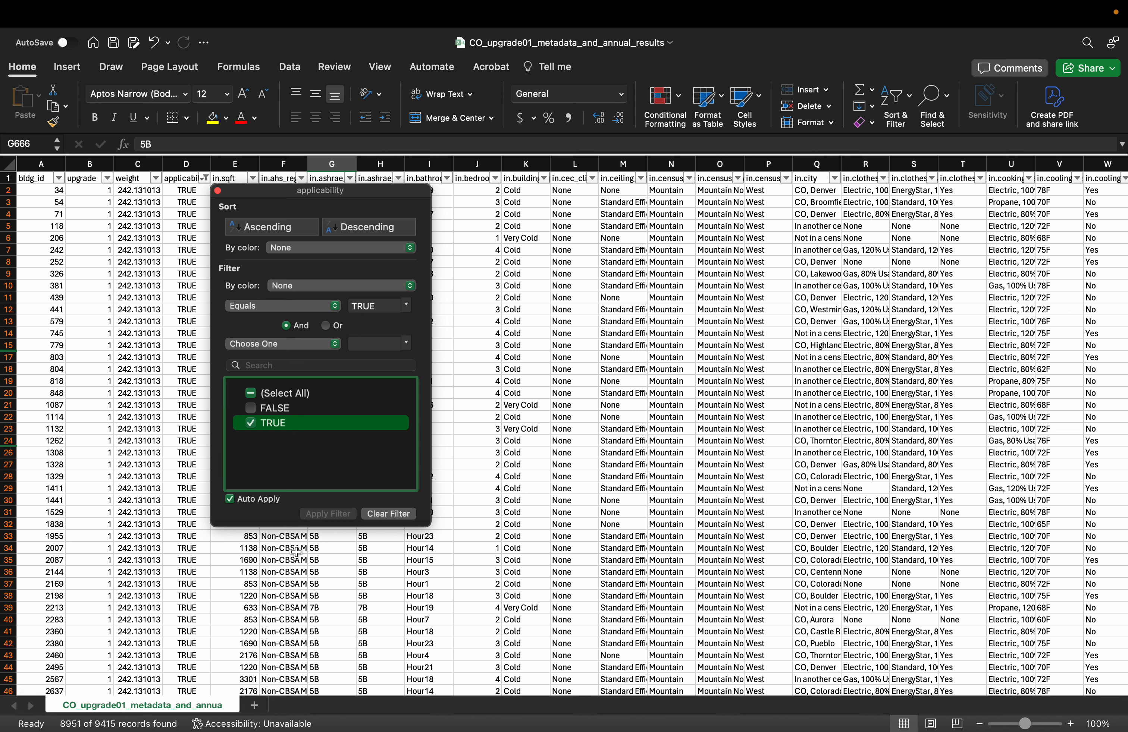
Switch the applicability filter to show only FALSE rows and close the filter settings
click(252, 424)
click(251, 408)
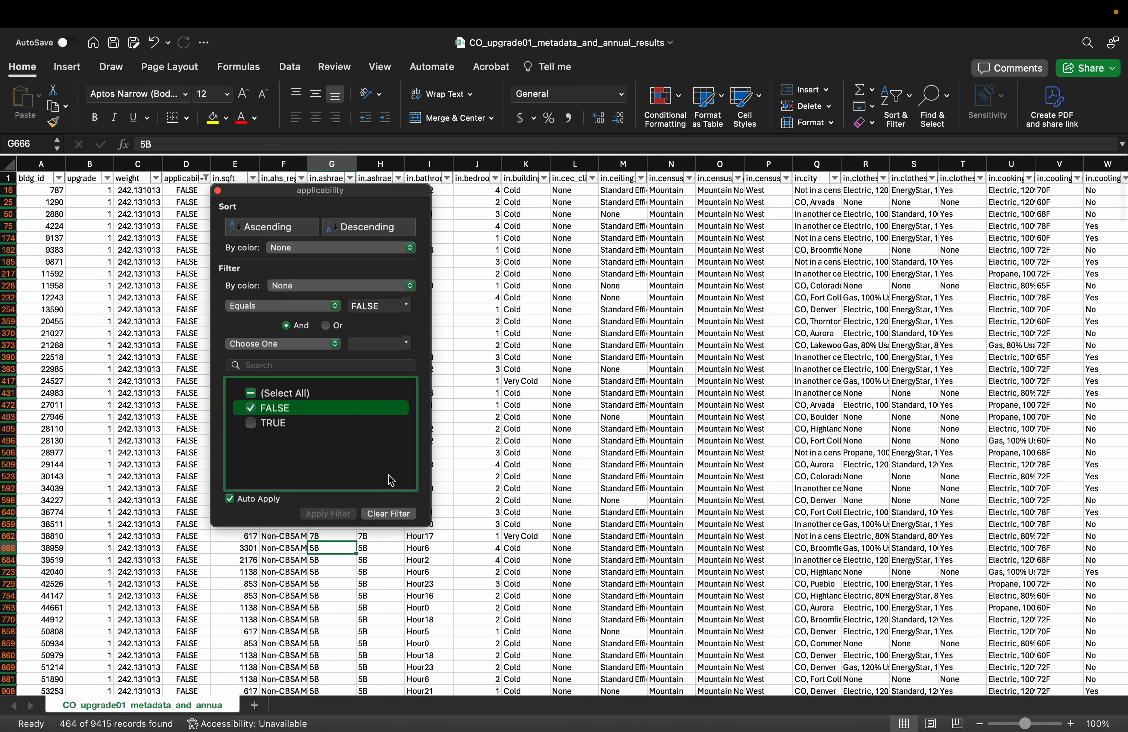
click(145, 518)
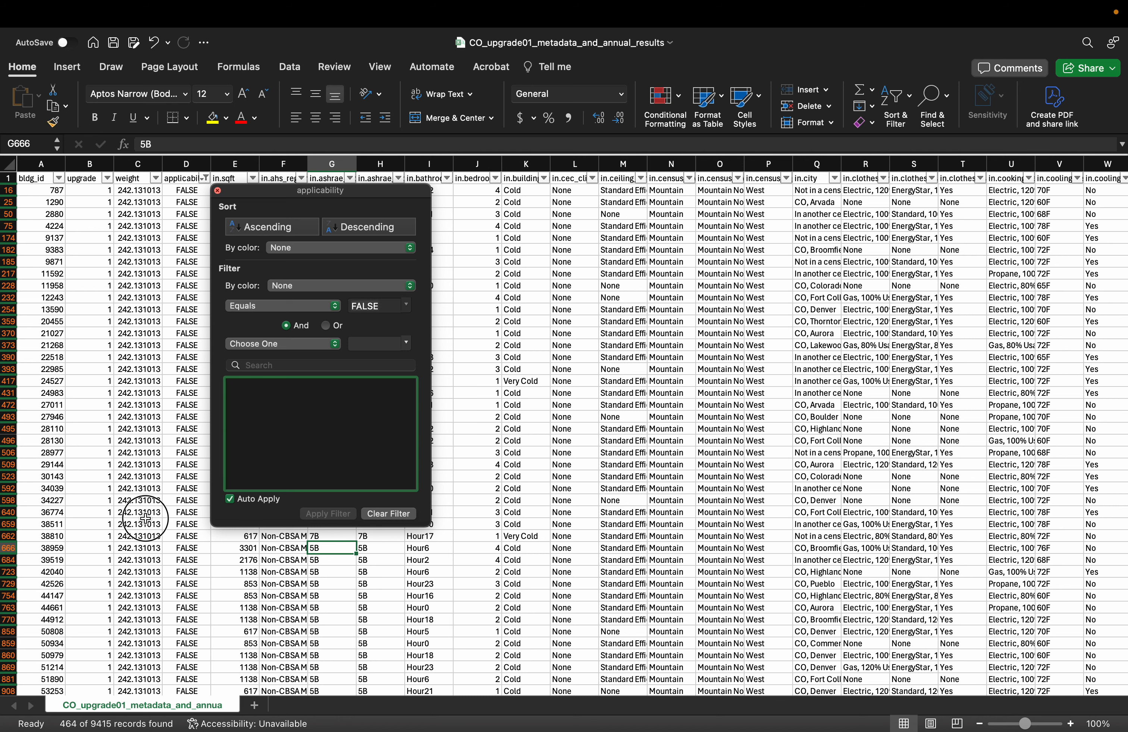
click(494, 476)
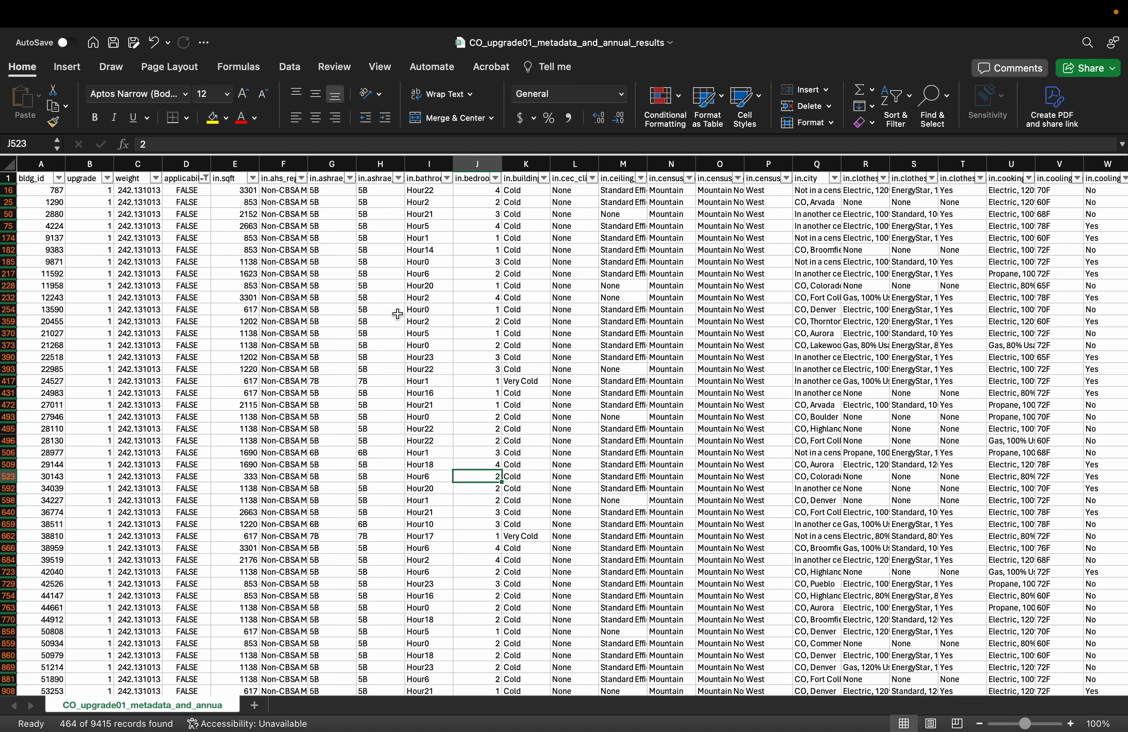
Locate the out.electricity.total.energy_consumption.kwh column and select its header cell
scroll(655, 405, down, 5)
scroll(654, 405, right, 3)
scroll(655, 405, down, 5)
scroll(655, 405, right, 2)
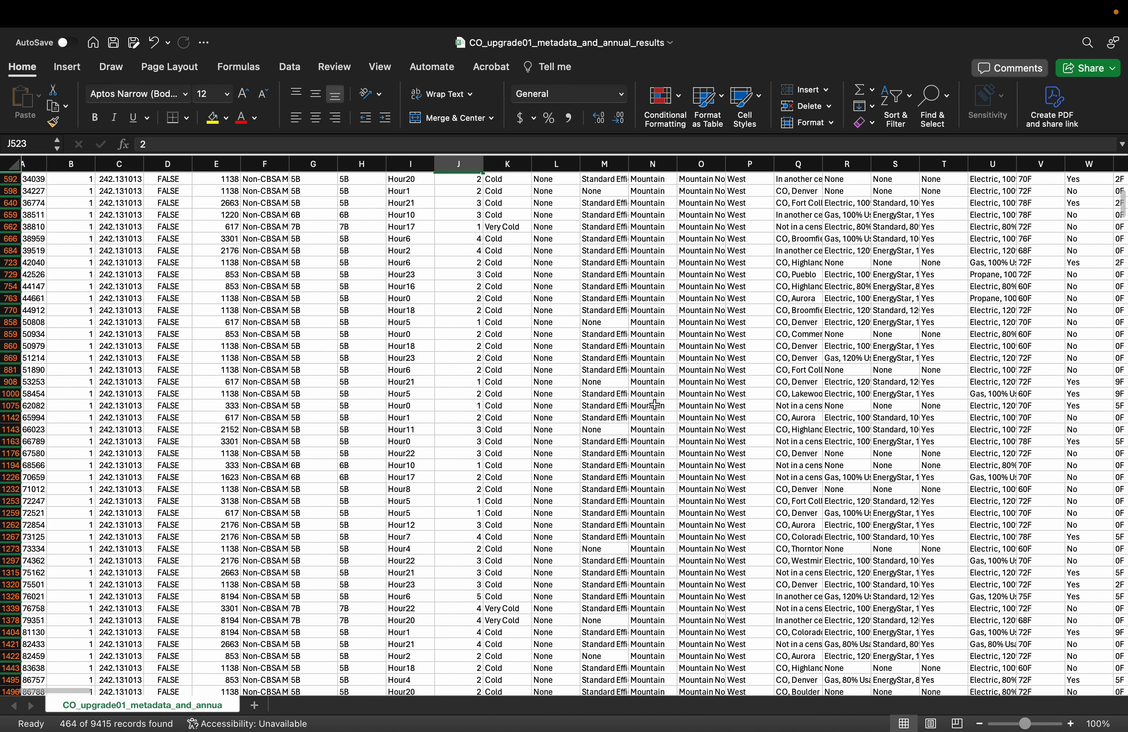
scroll(655, 404, right, 10)
scroll(655, 405, up, 5)
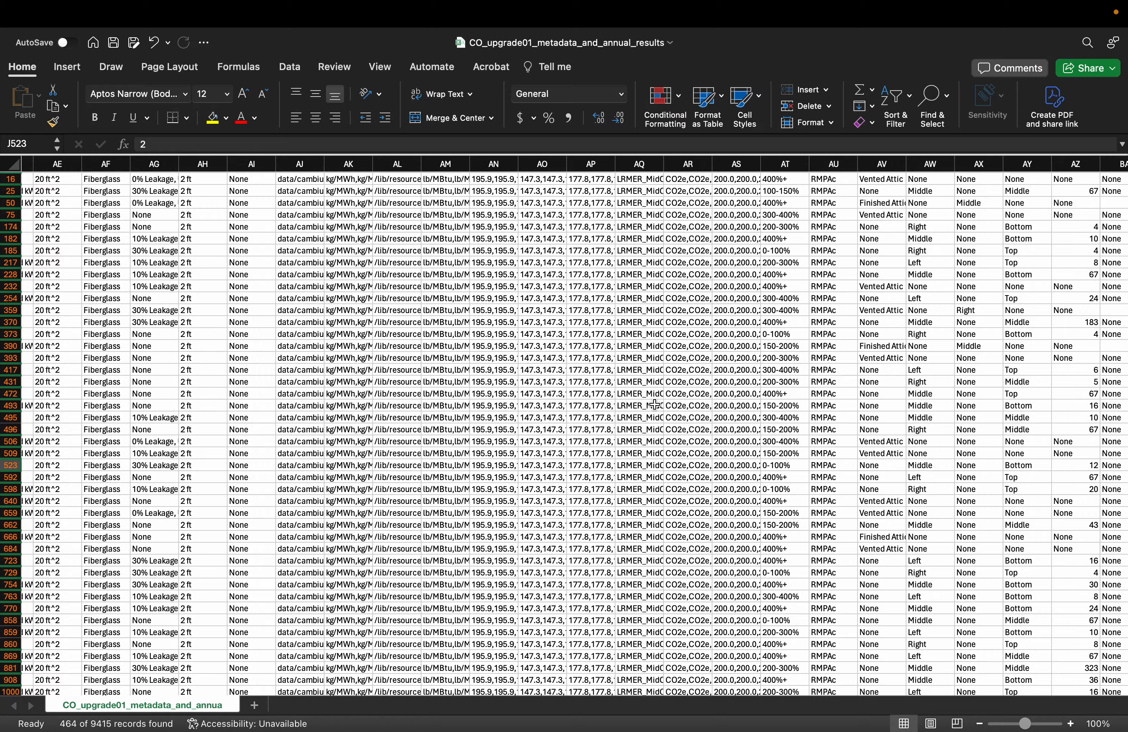
scroll(655, 404, right, 20)
scroll(655, 405, up, 1)
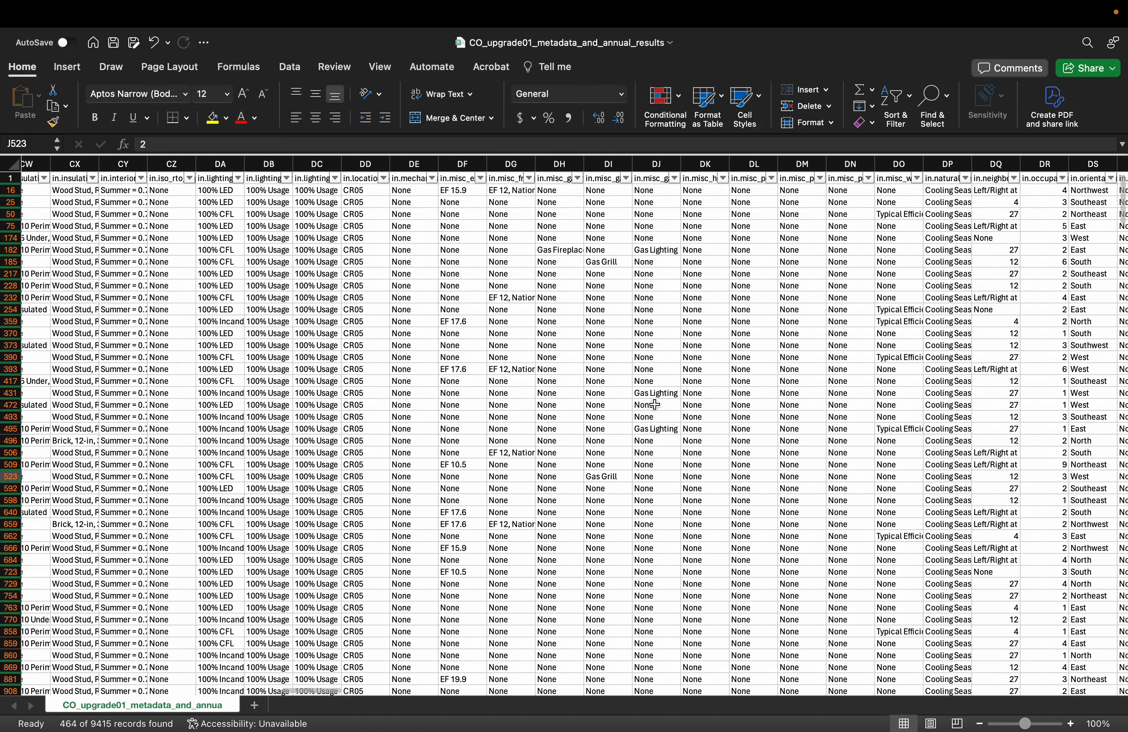
scroll(655, 404, right, 20)
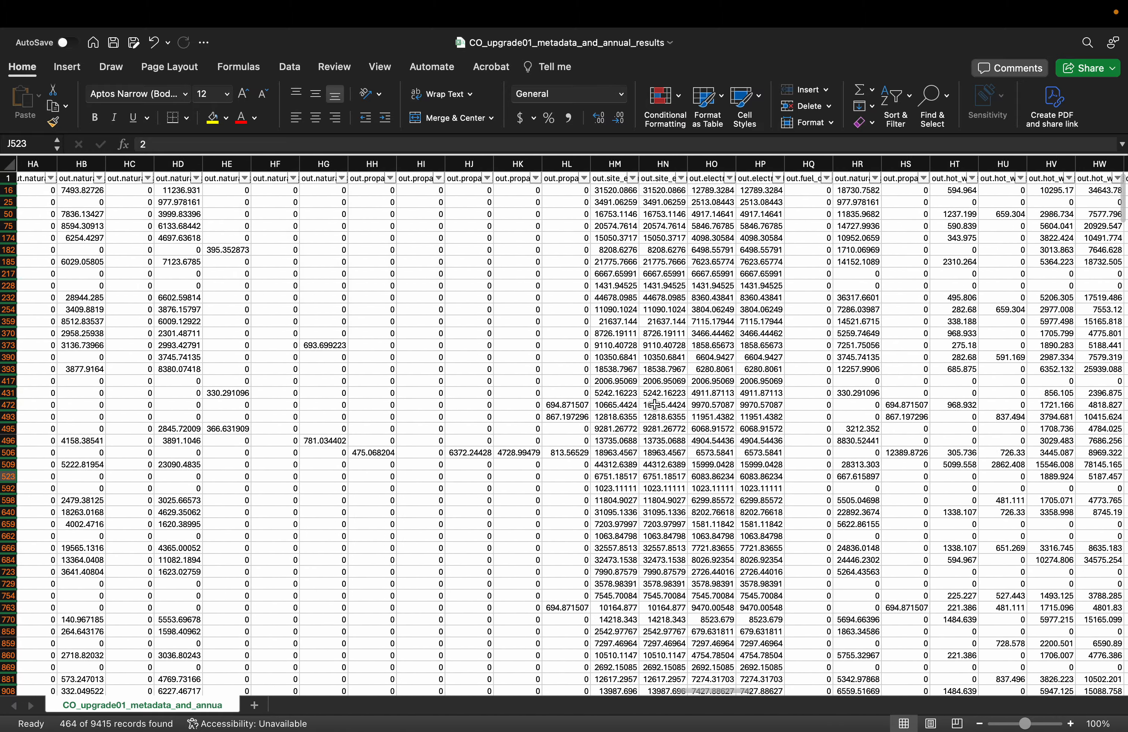
scroll(655, 405, left, 1)
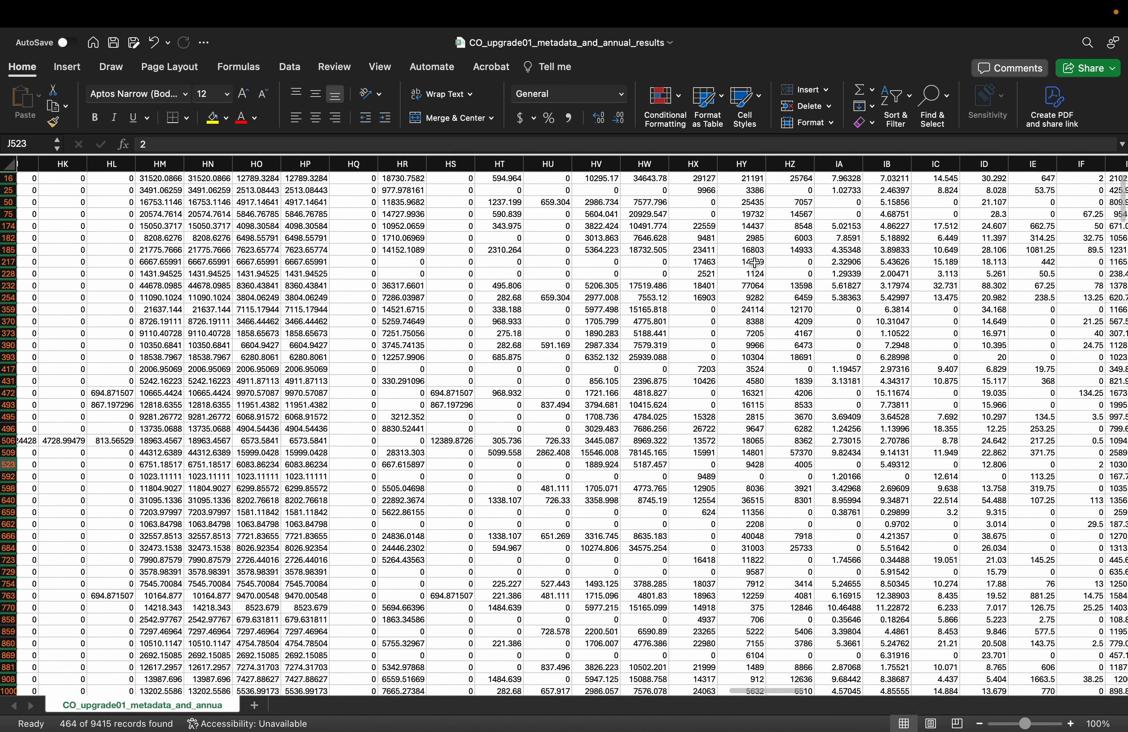
scroll(755, 263, up, 1)
scroll(754, 263, left, 10)
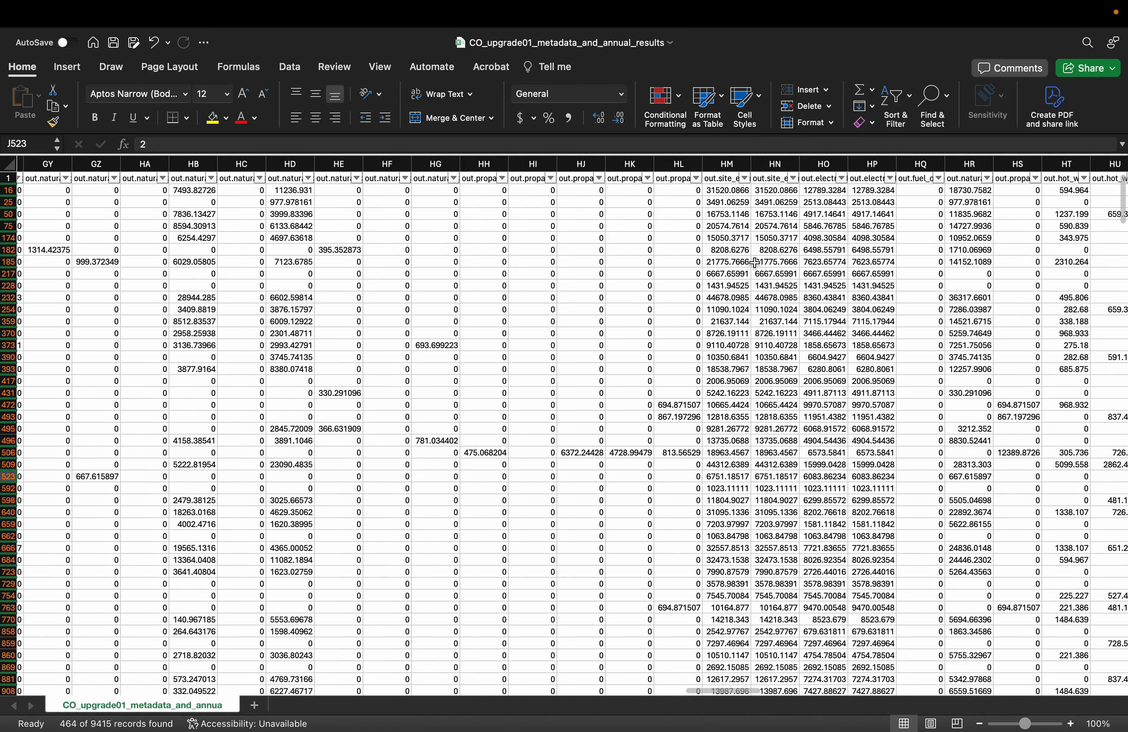
click(872, 180)
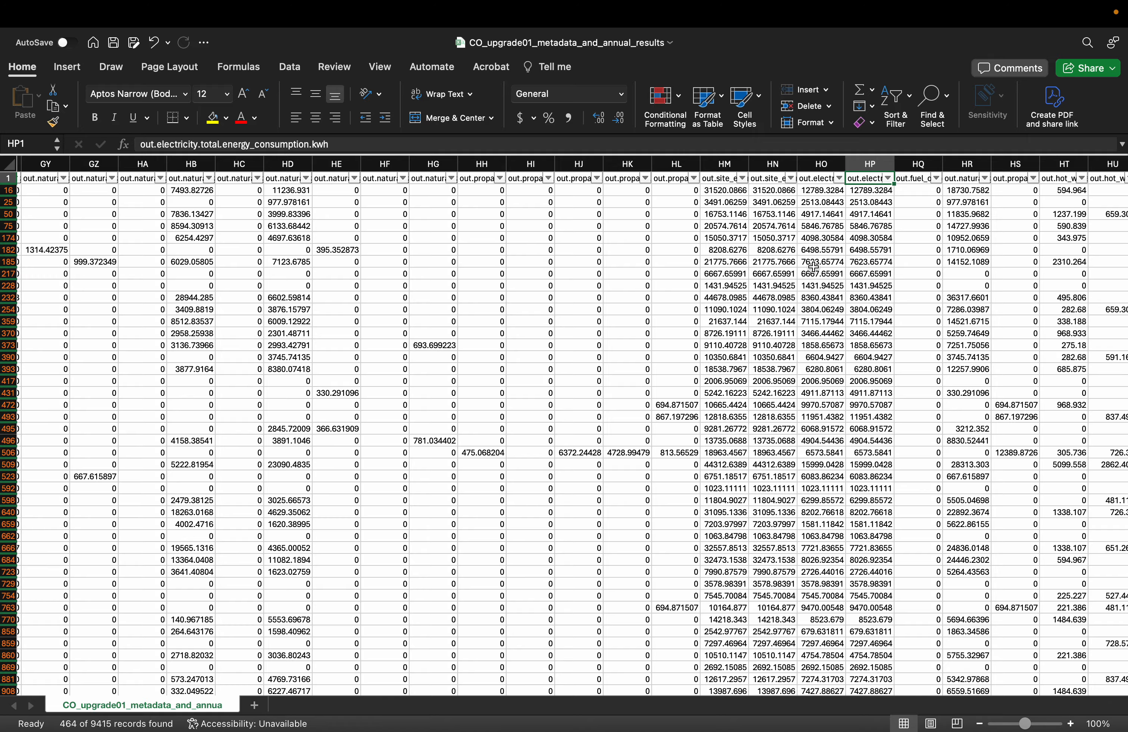
Try averaging the total electricity consumption column with =AVERAGE(HP2:HP9416) in cell HP9417, and undo the entry
scroll(804, 266, right, 2)
scroll(804, 266, down, 1)
scroll(766, 297, down, 20)
scroll(766, 298, right, 1)
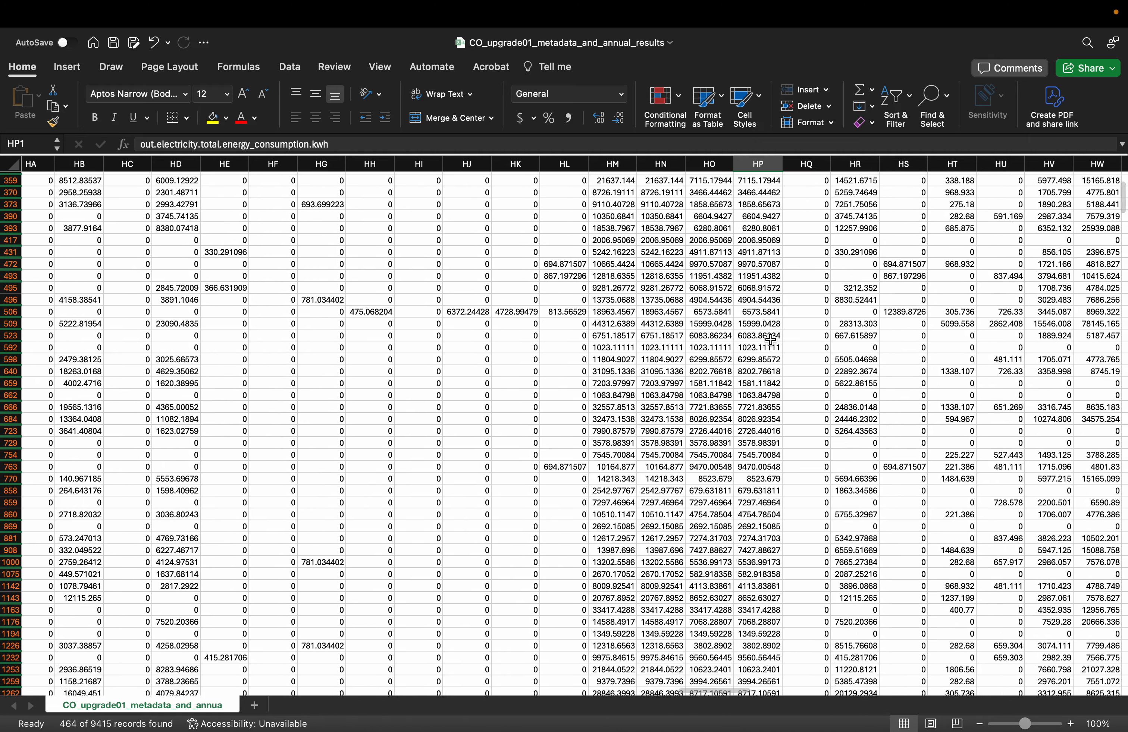
scroll(770, 340, down, 20)
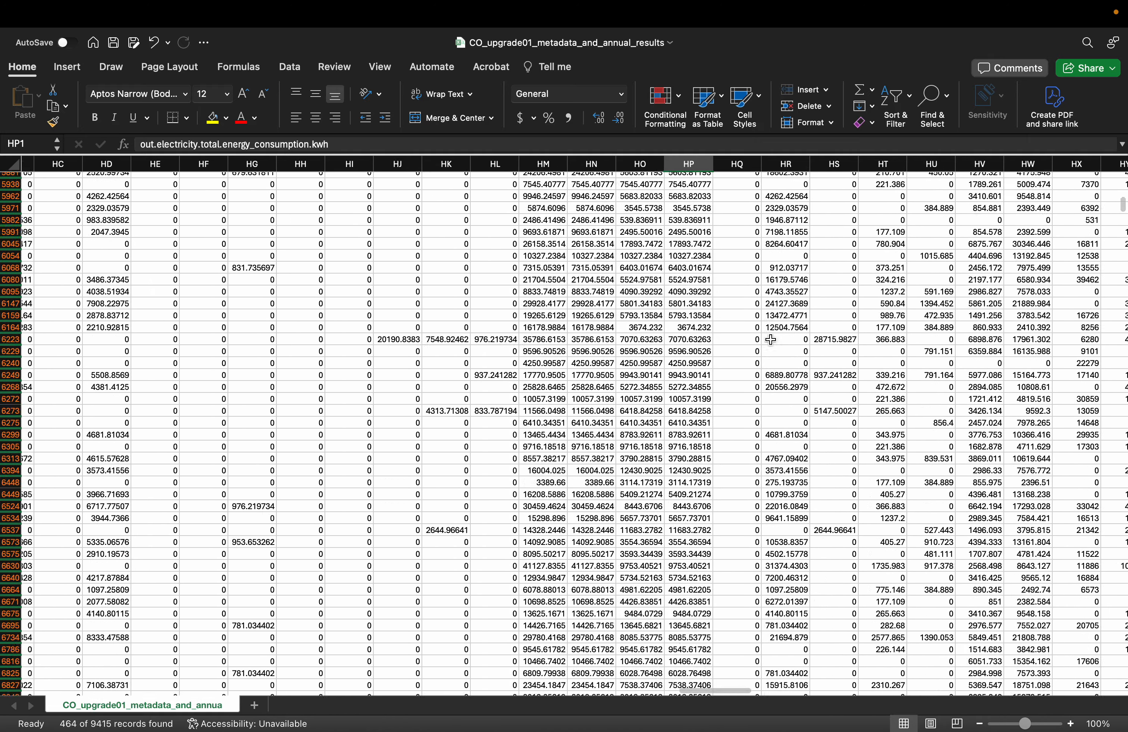
scroll(729, 273, right, 1)
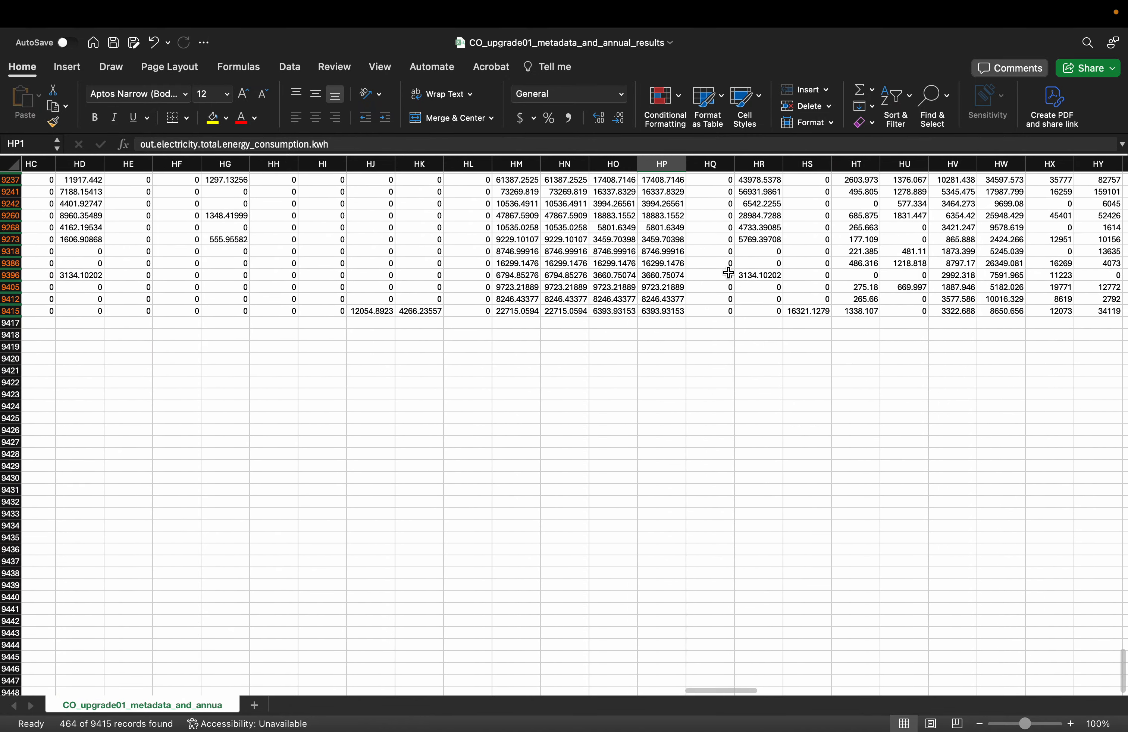
click(666, 324)
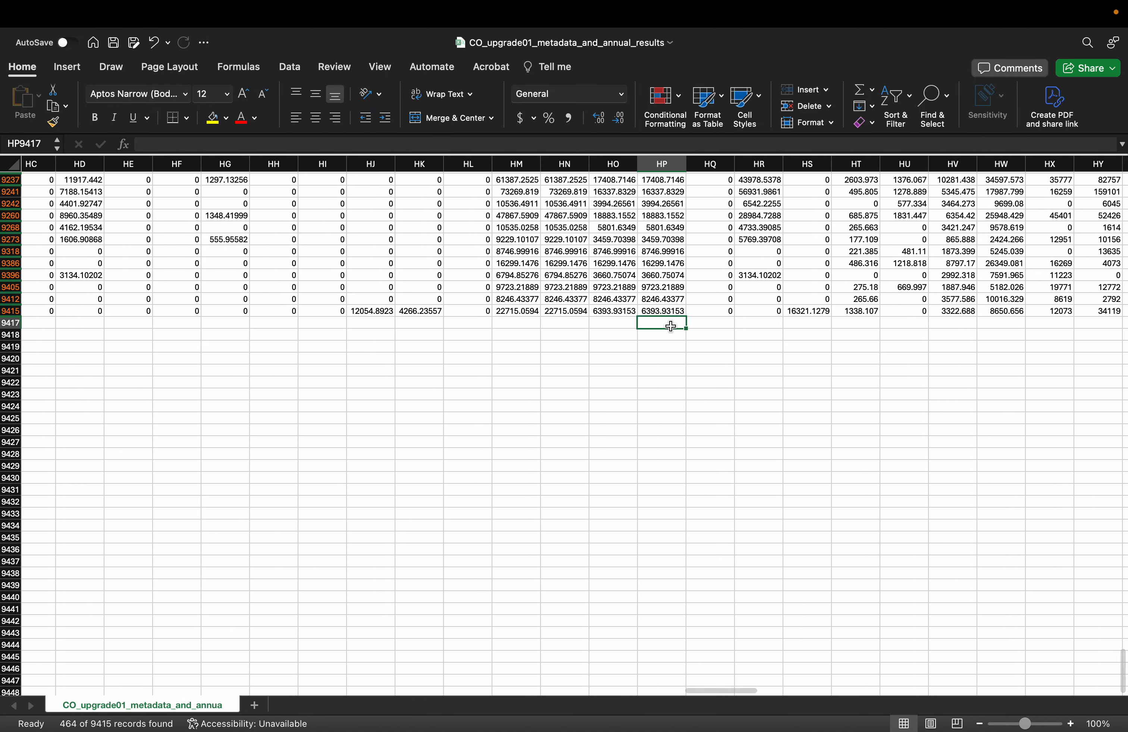
click(871, 90)
click(897, 128)
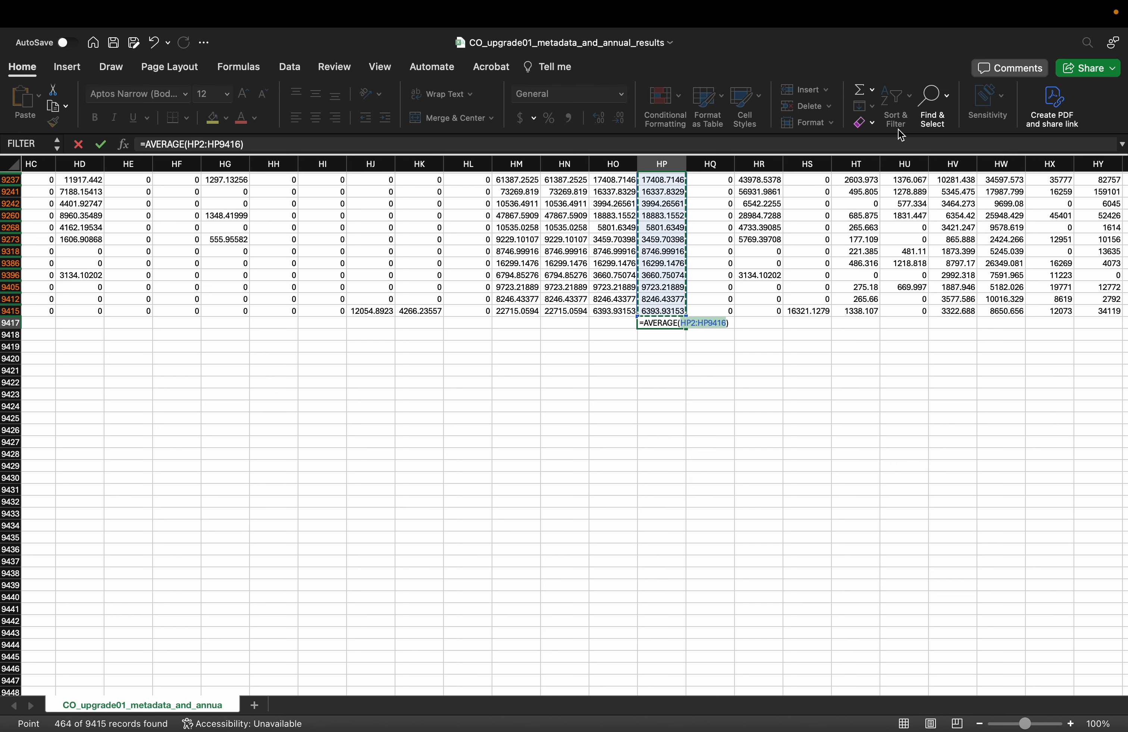
key(Return)
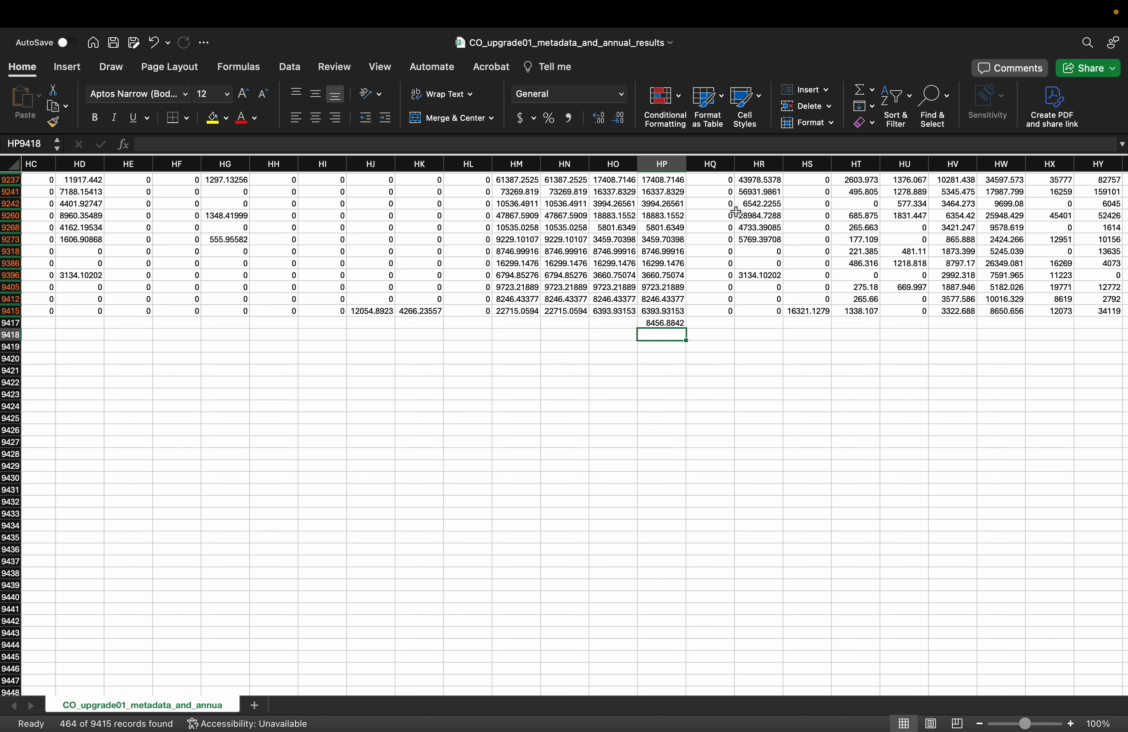
key(super+z)
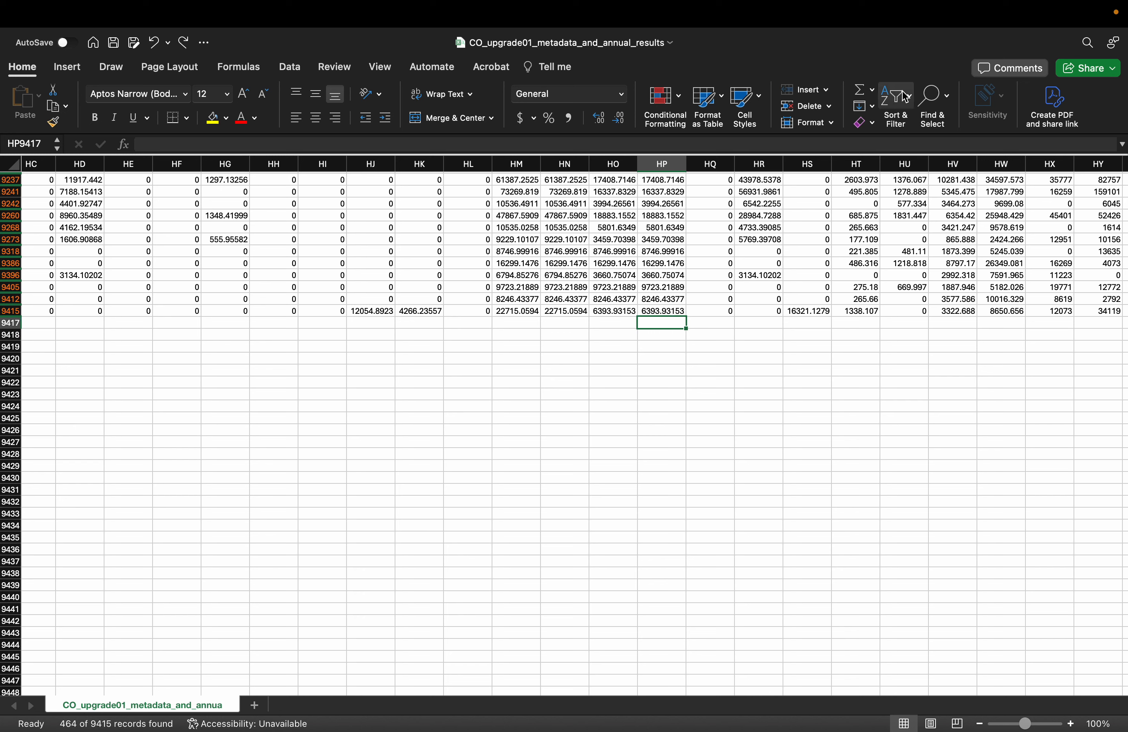
click(908, 98)
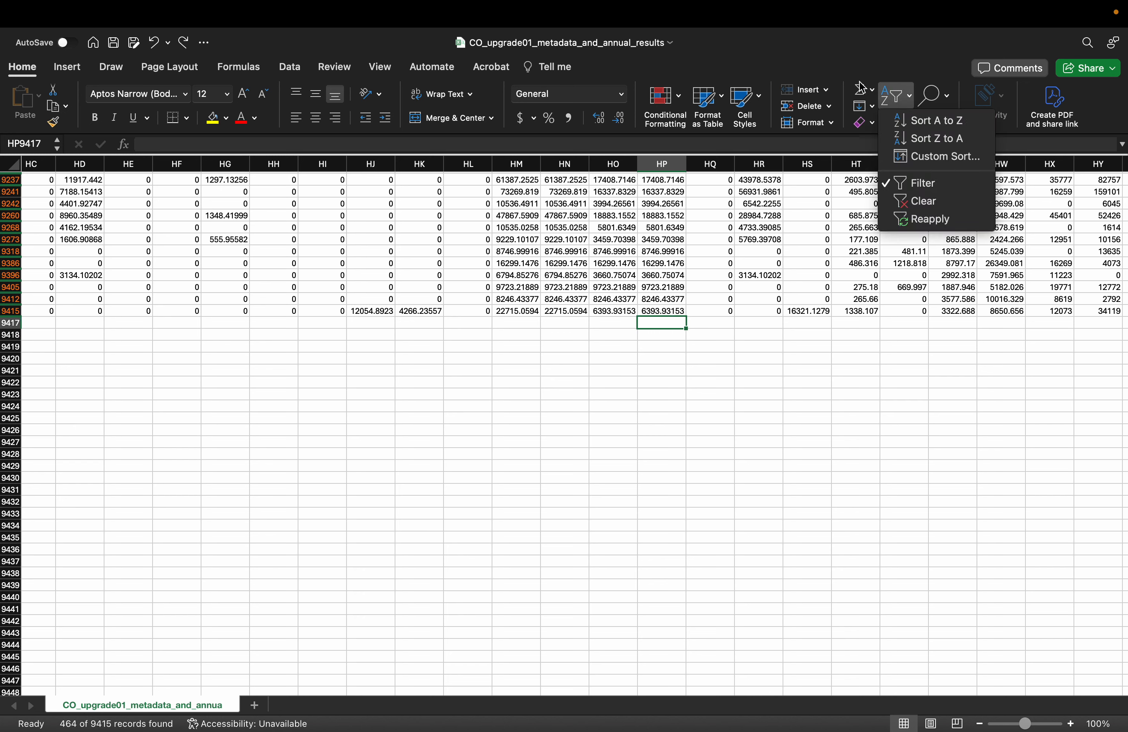
click(868, 90)
click(869, 91)
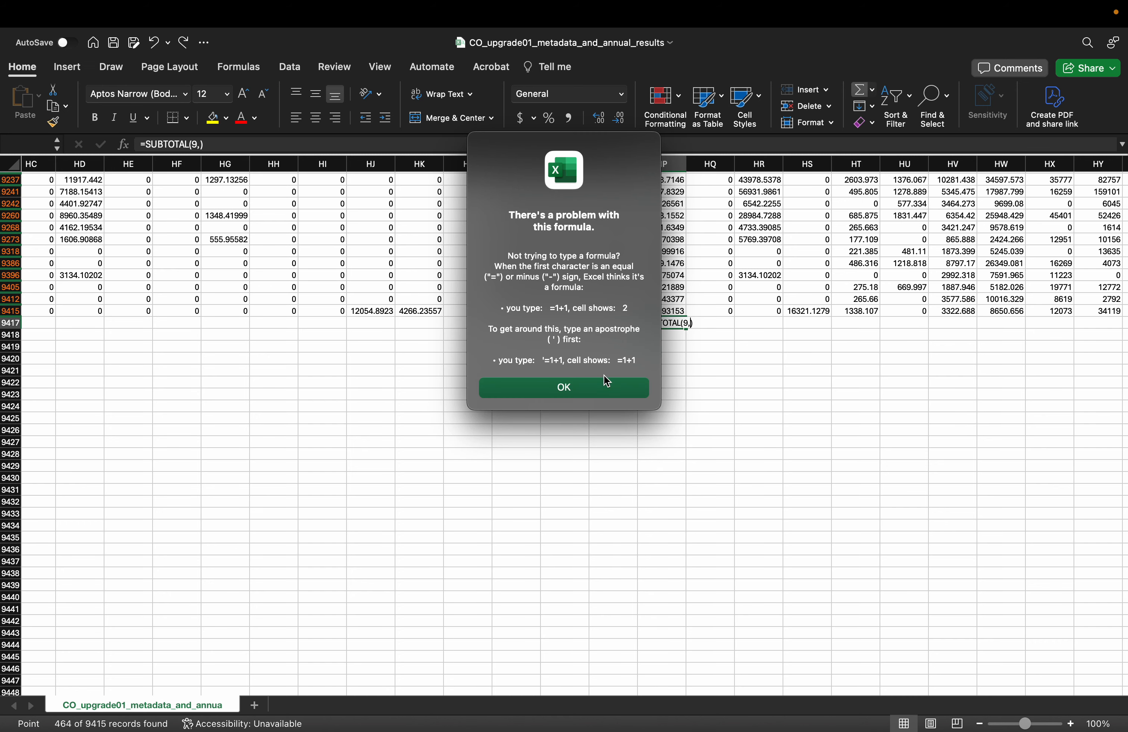
click(604, 386)
key(Escape)
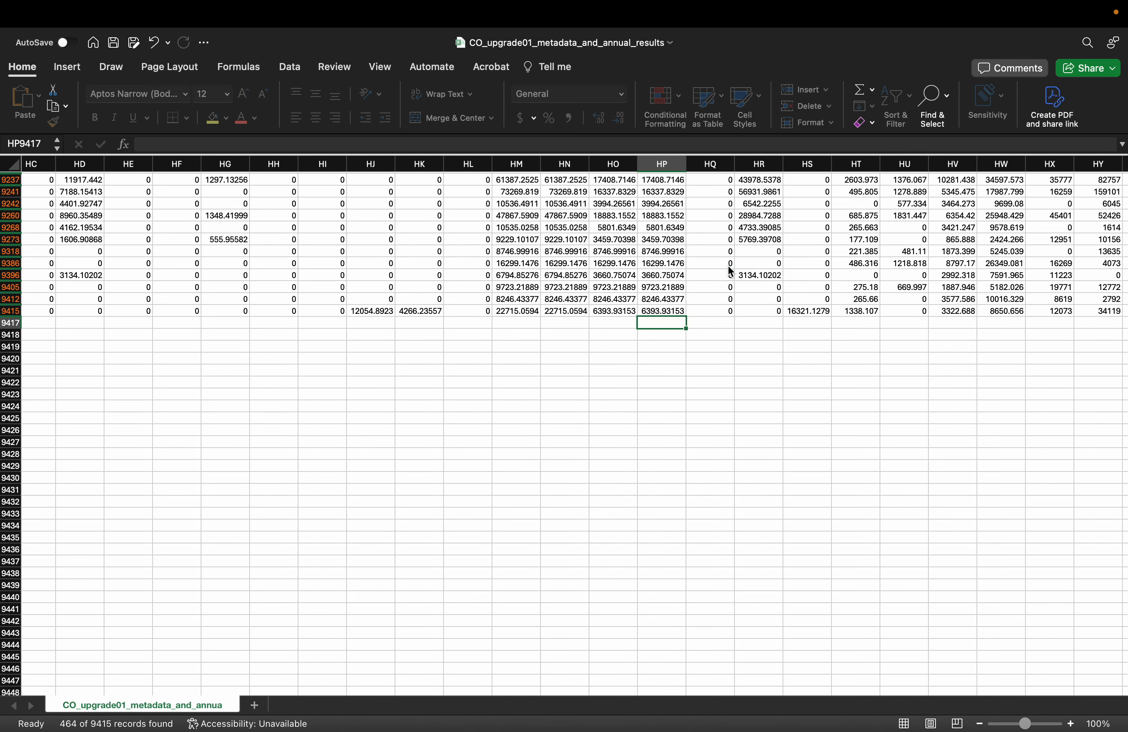
Enter =AVERAGE(HP2:HP9416) again in the first empty cell below the total electricity consumption data and select that cell to check its formula
click(871, 90)
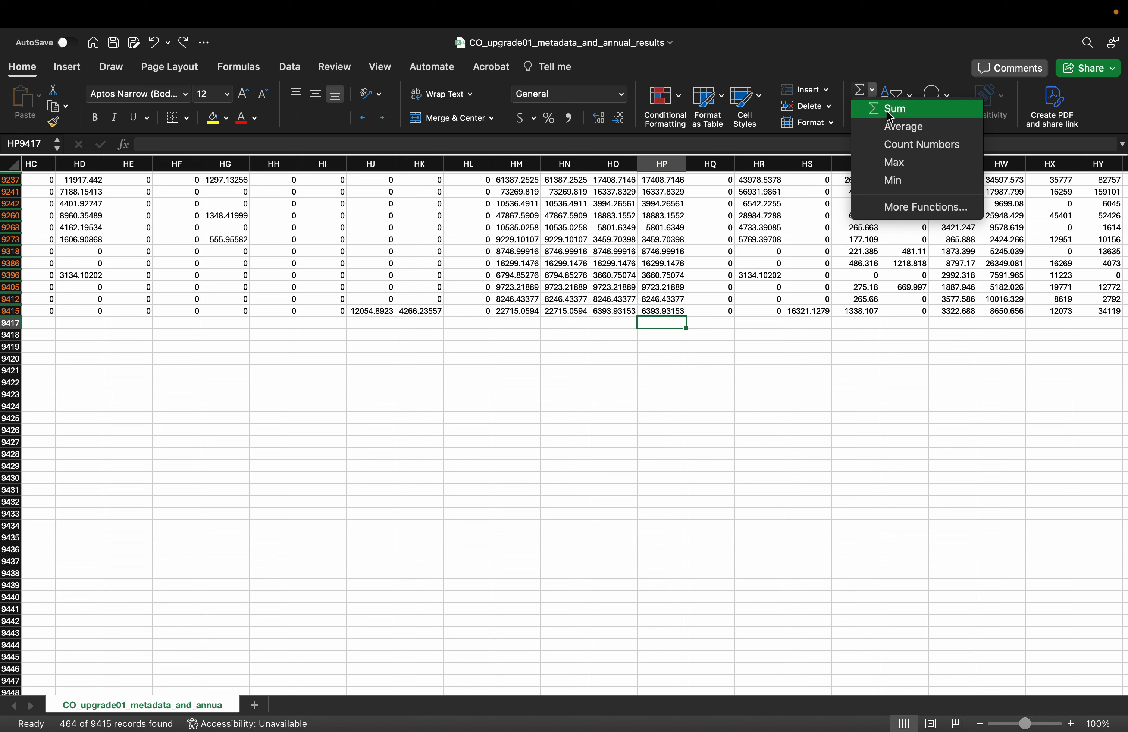
click(899, 126)
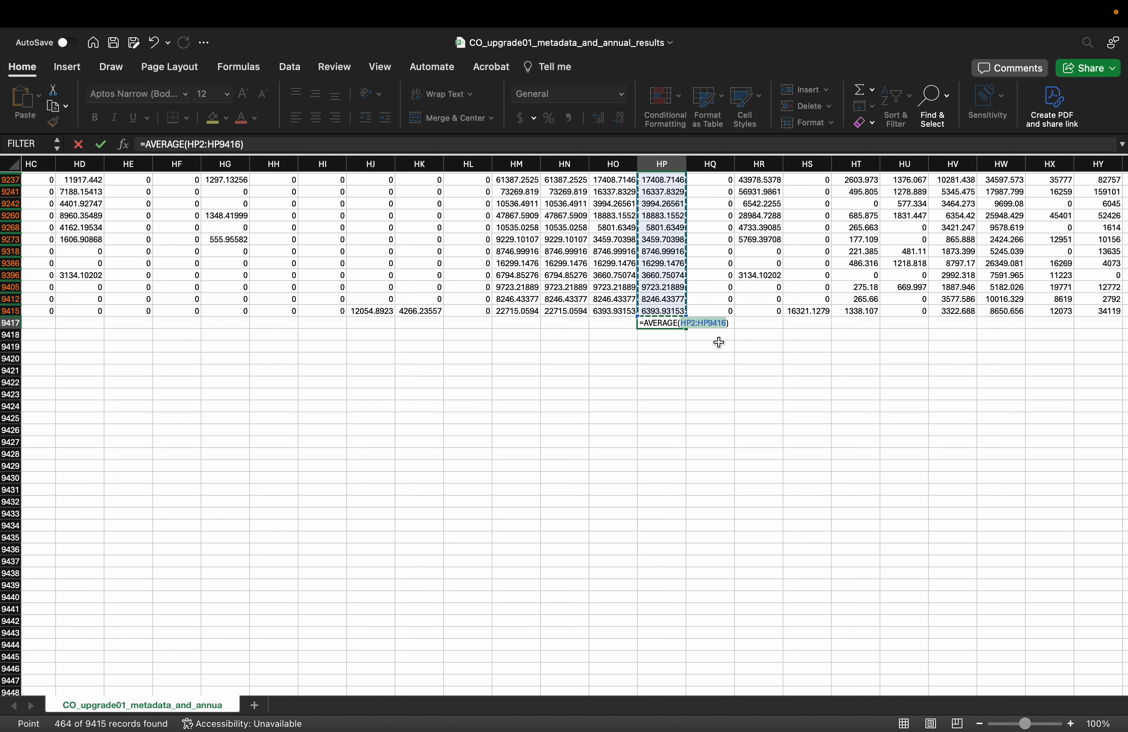
key(Return)
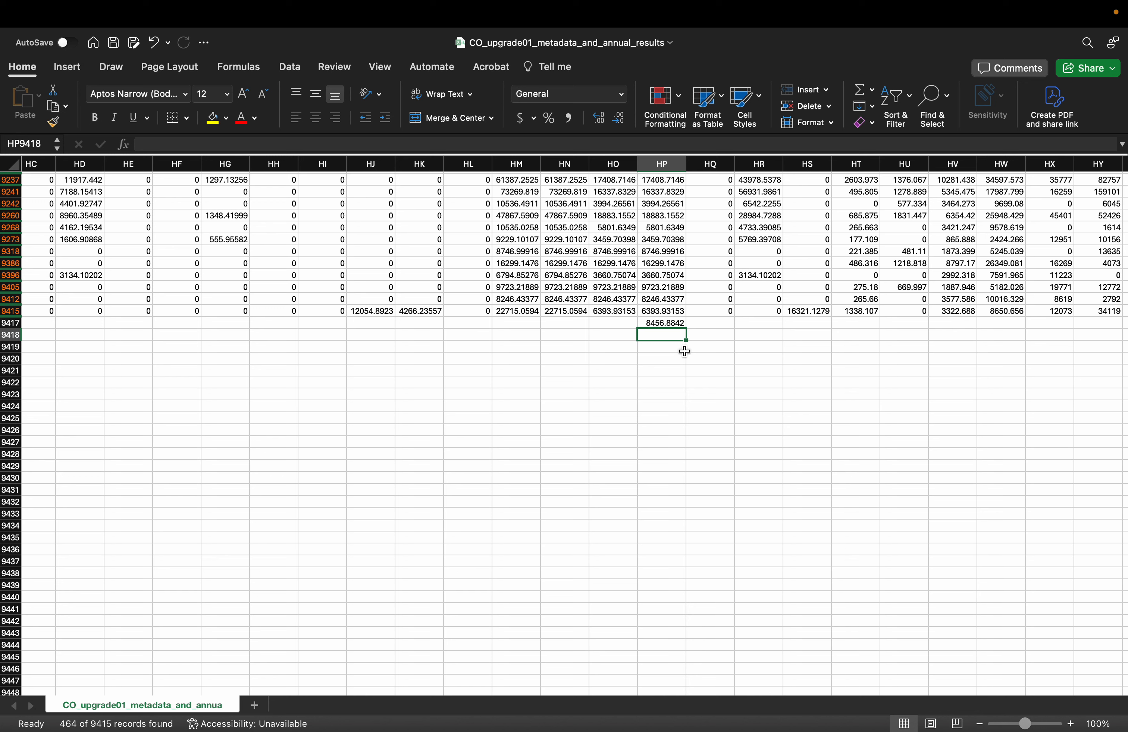
click(668, 324)
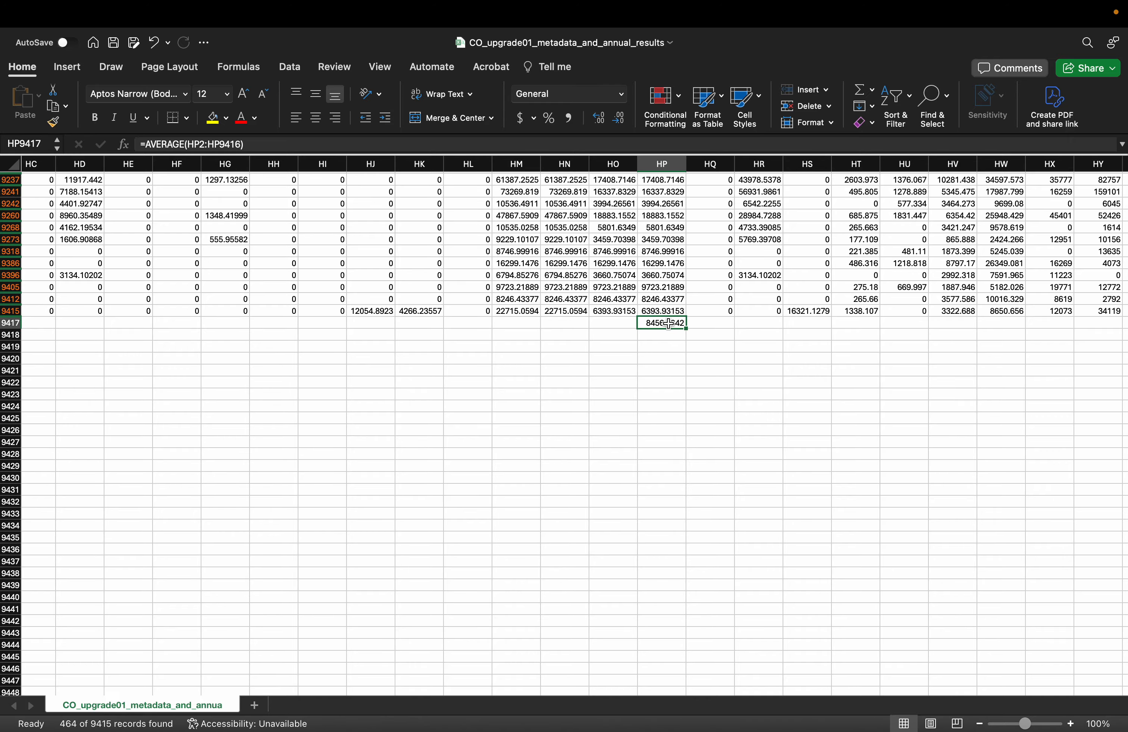
Copy the entire filtered data range of FALSE applicability rows, including the header row
scroll(327, 347, up, 15)
scroll(327, 348, left, 15)
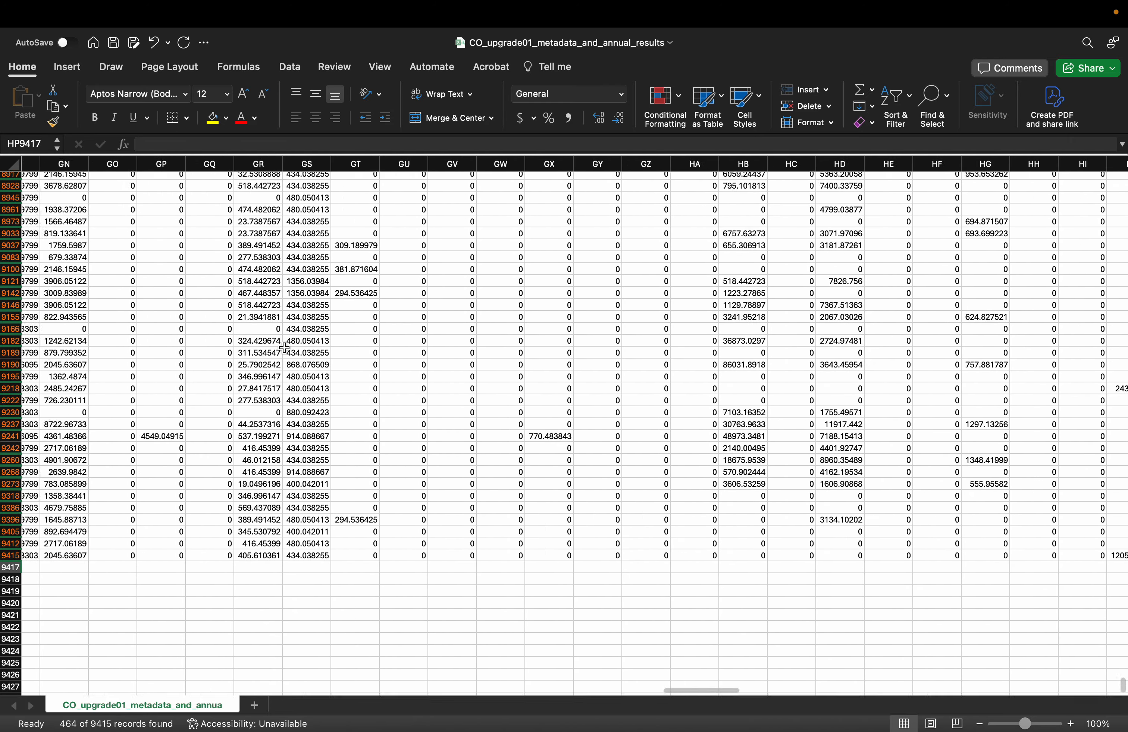
scroll(284, 348, up, 20)
scroll(284, 347, left, 15)
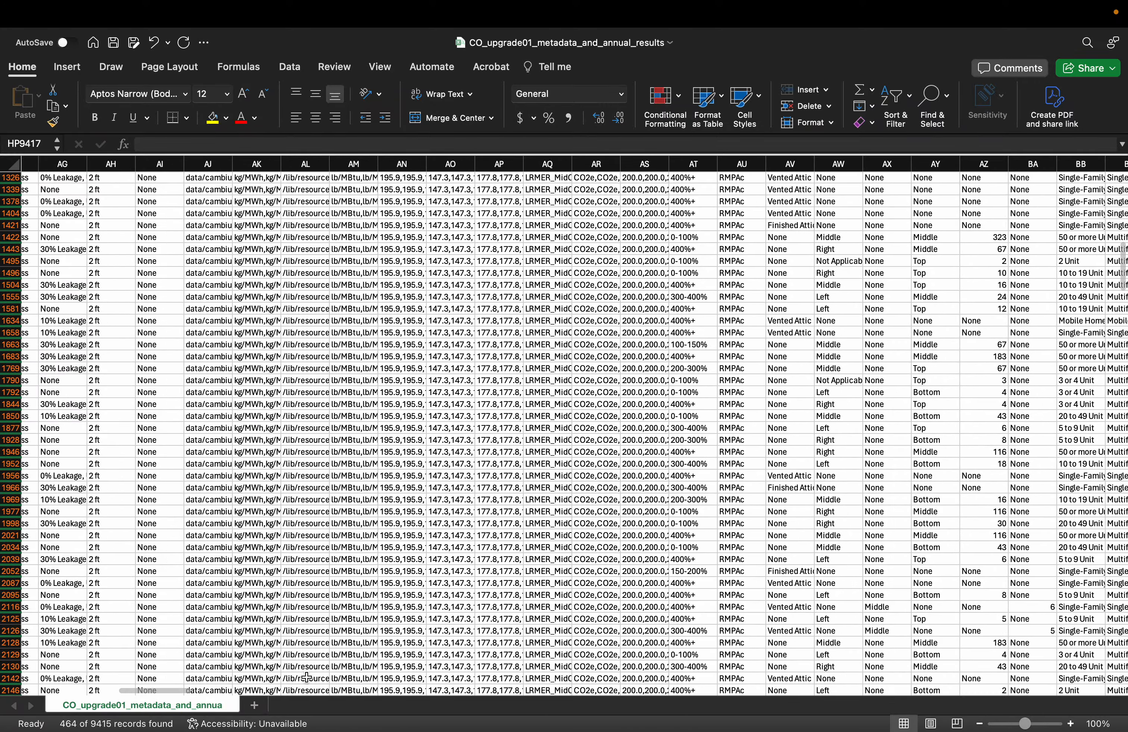
drag(170, 691, 72, 691)
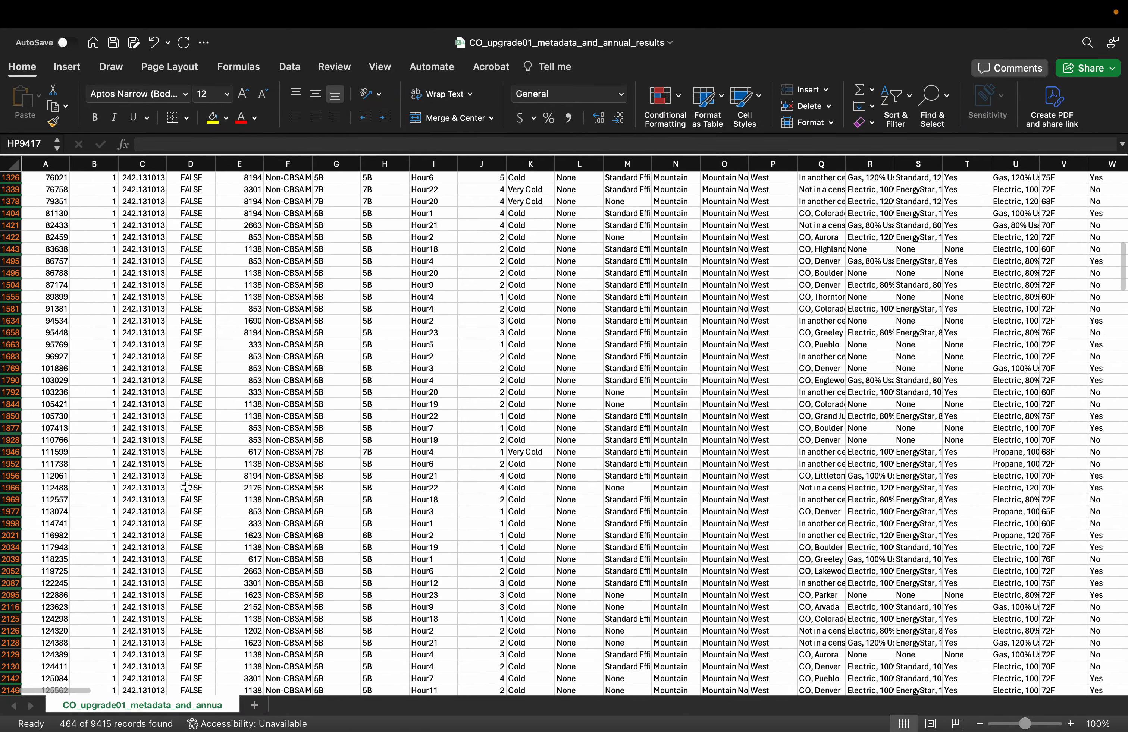
scroll(187, 486, up, 15)
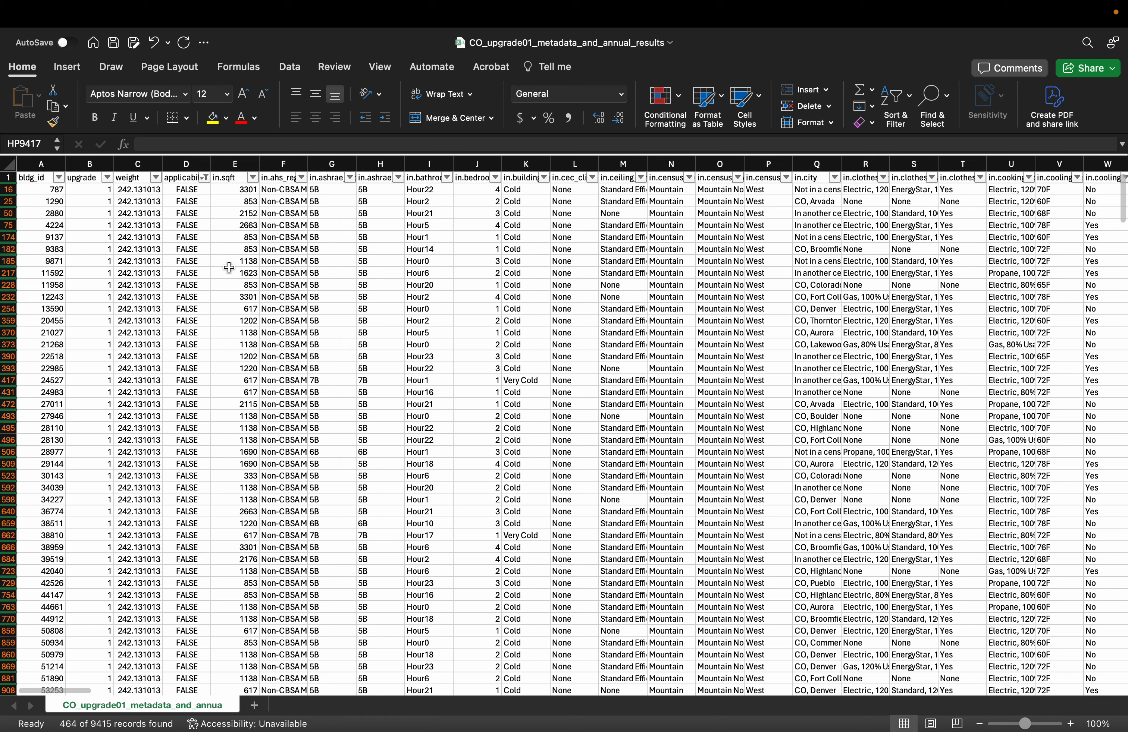
click(208, 276)
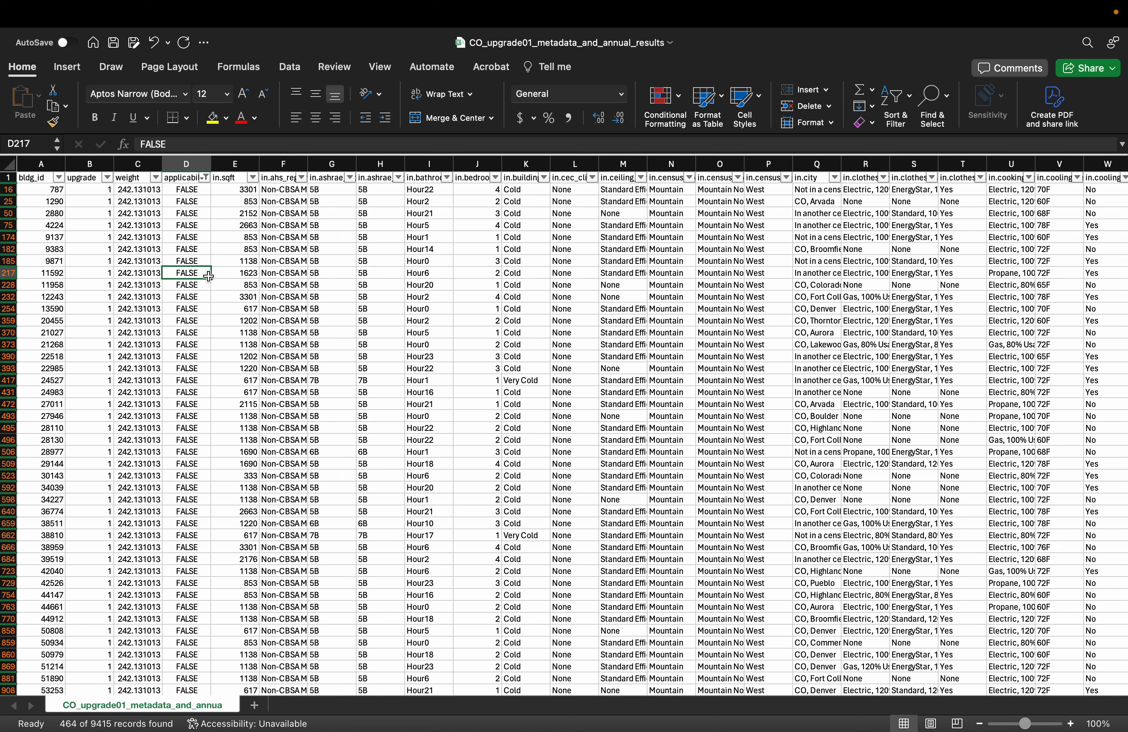
key(super+a)
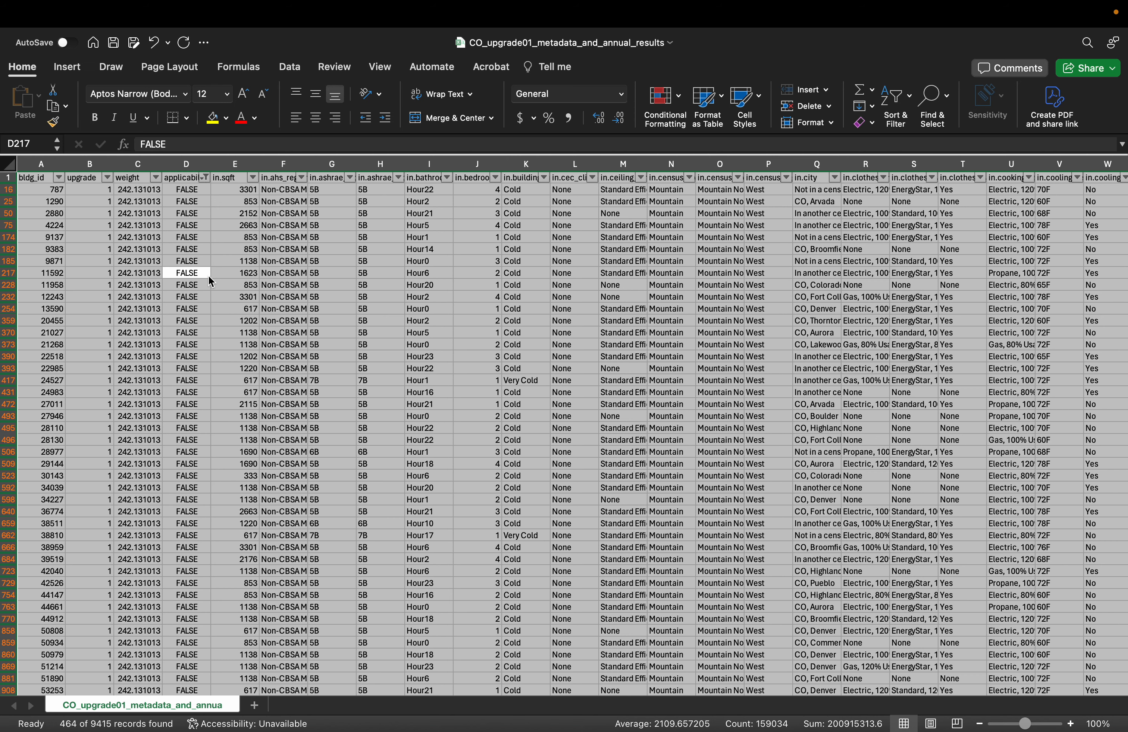
key(super+c)
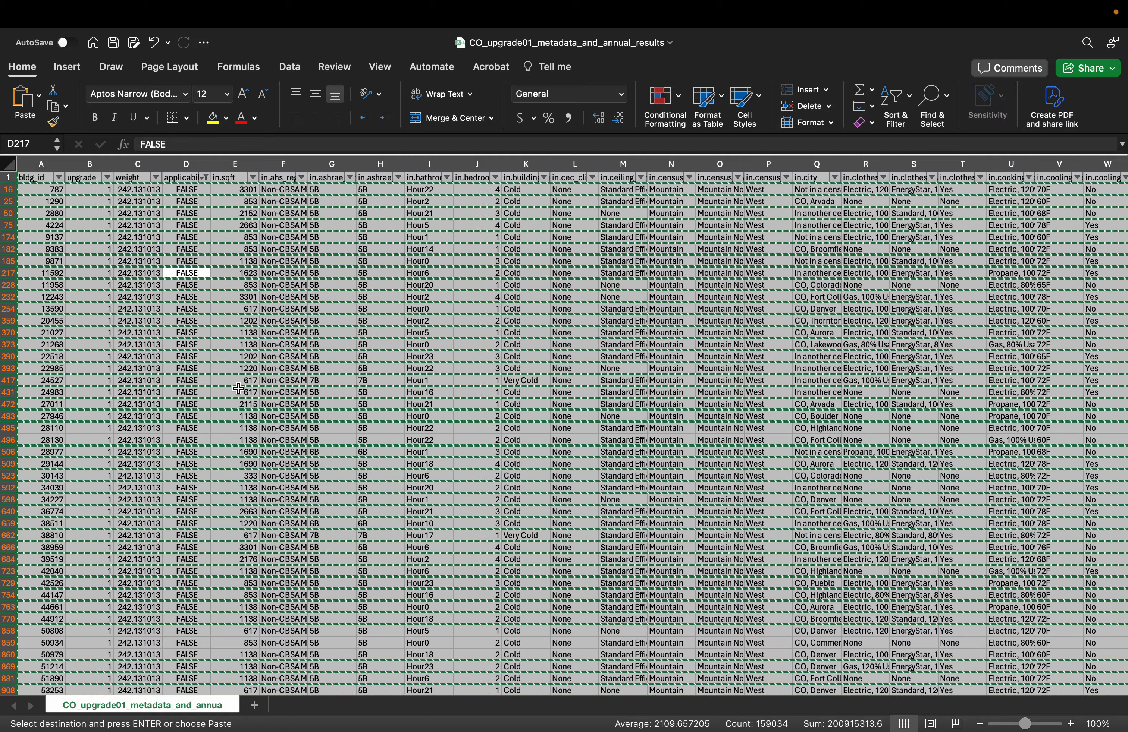
Add a new worksheet and paste the copied FALSE applicability rows with their headers into it
click(255, 706)
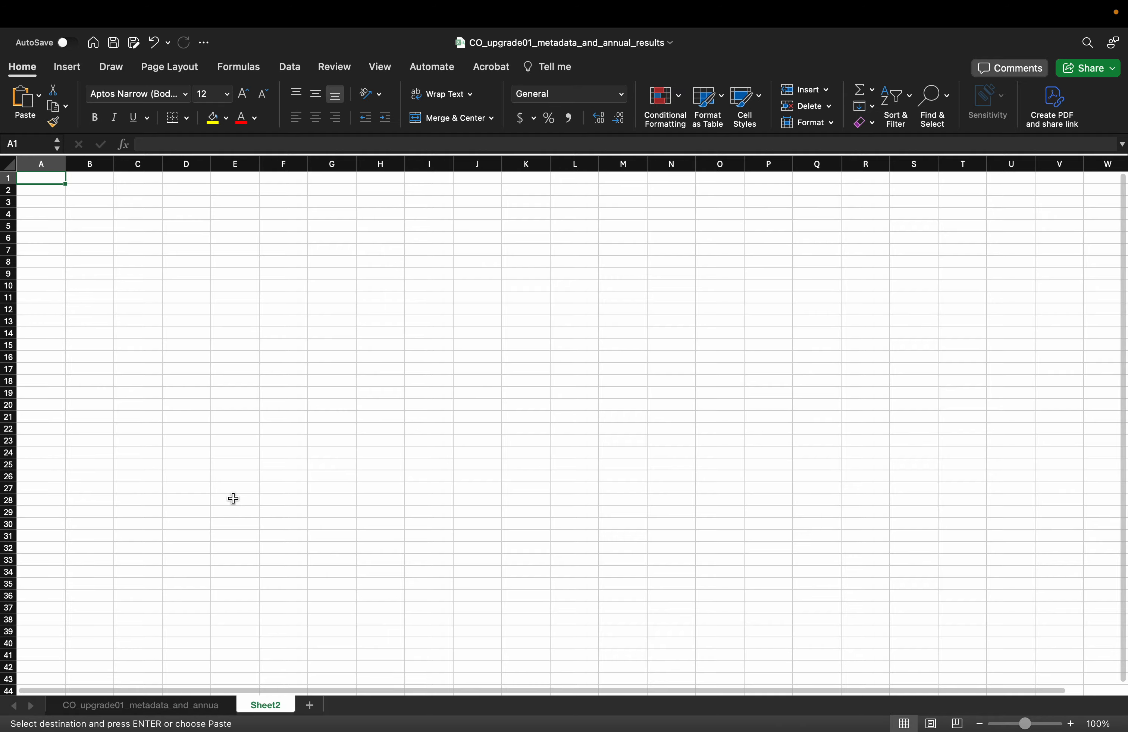
key(super+v)
click(253, 347)
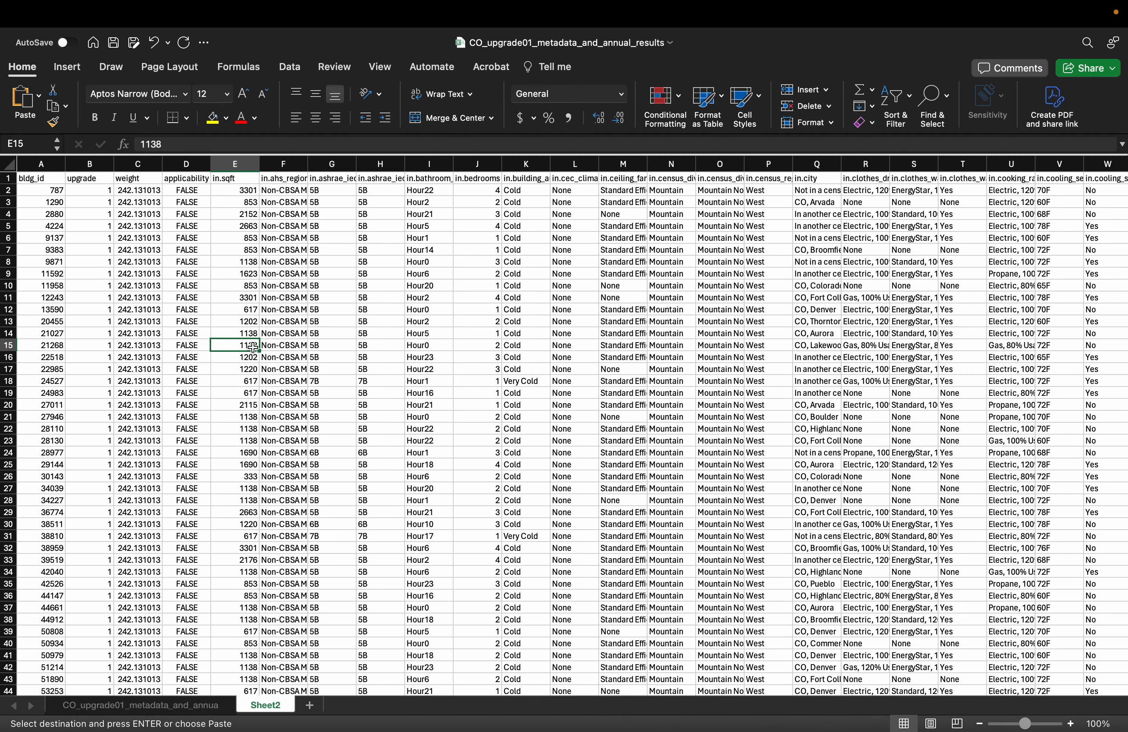
key(Escape)
key(super+a)
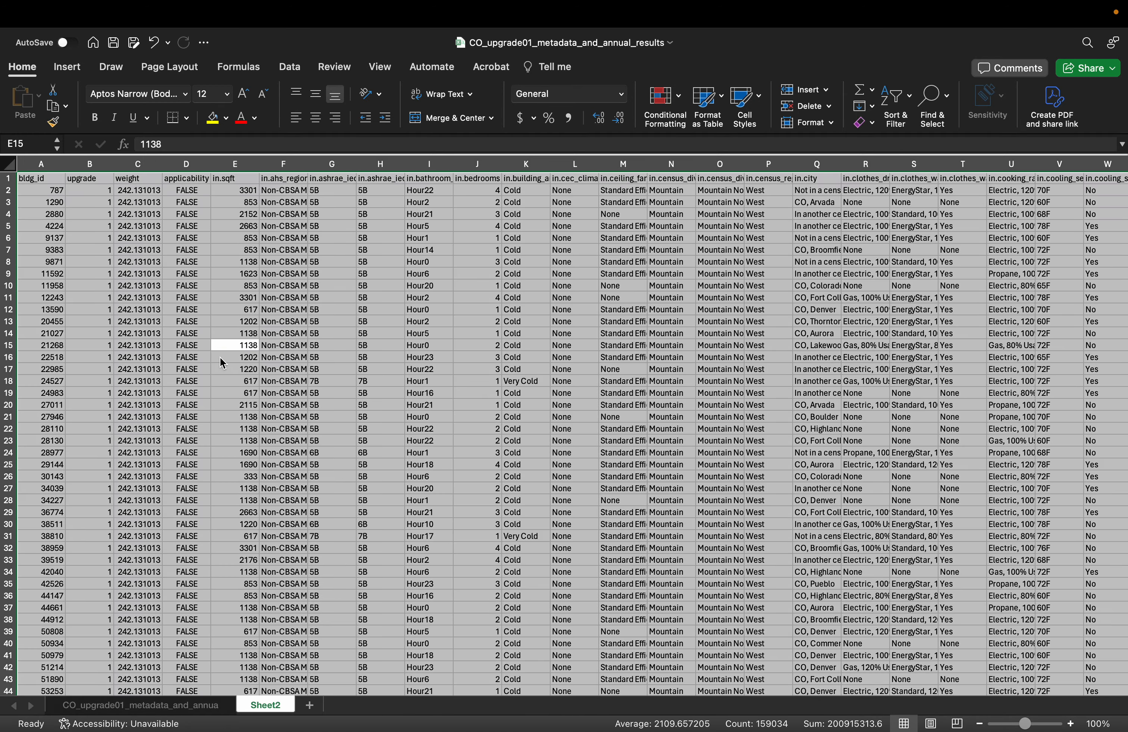
click(185, 349)
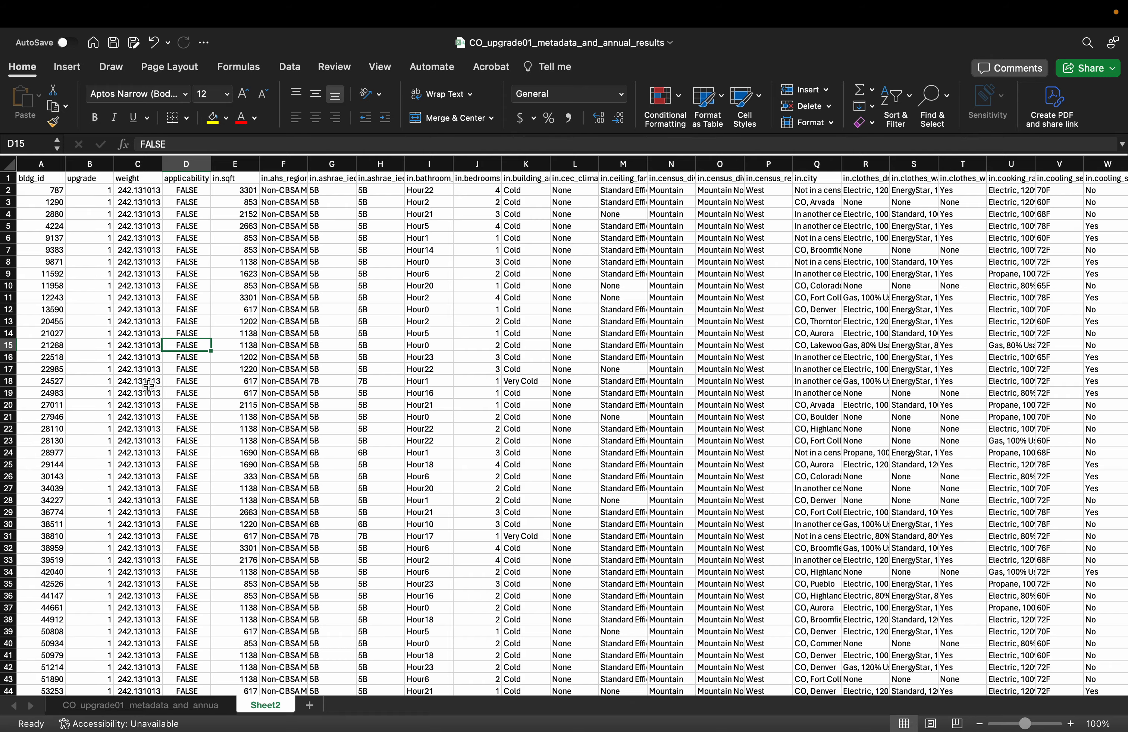
Check how far the pasted rows extend and rename the new sheet as Applicability FALSE
scroll(149, 387, down, 20)
scroll(149, 387, down, 14)
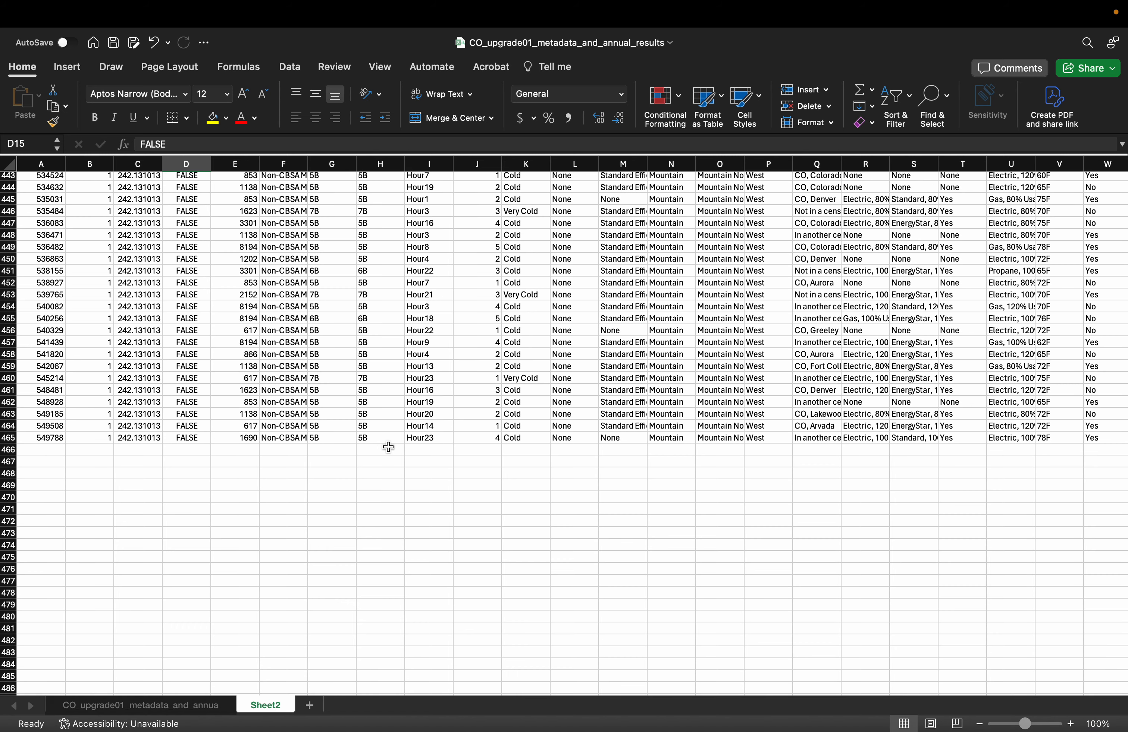
double_click(265, 704)
text(Ap)
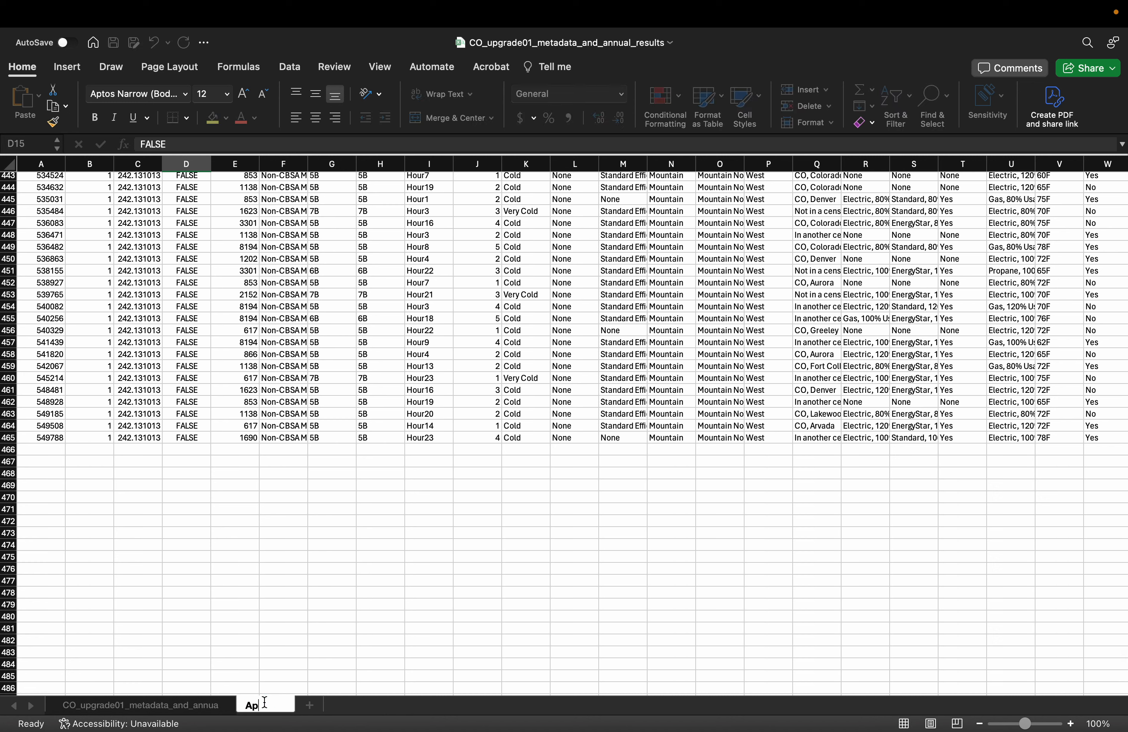
text(plicability FALSE)
click(380, 617)
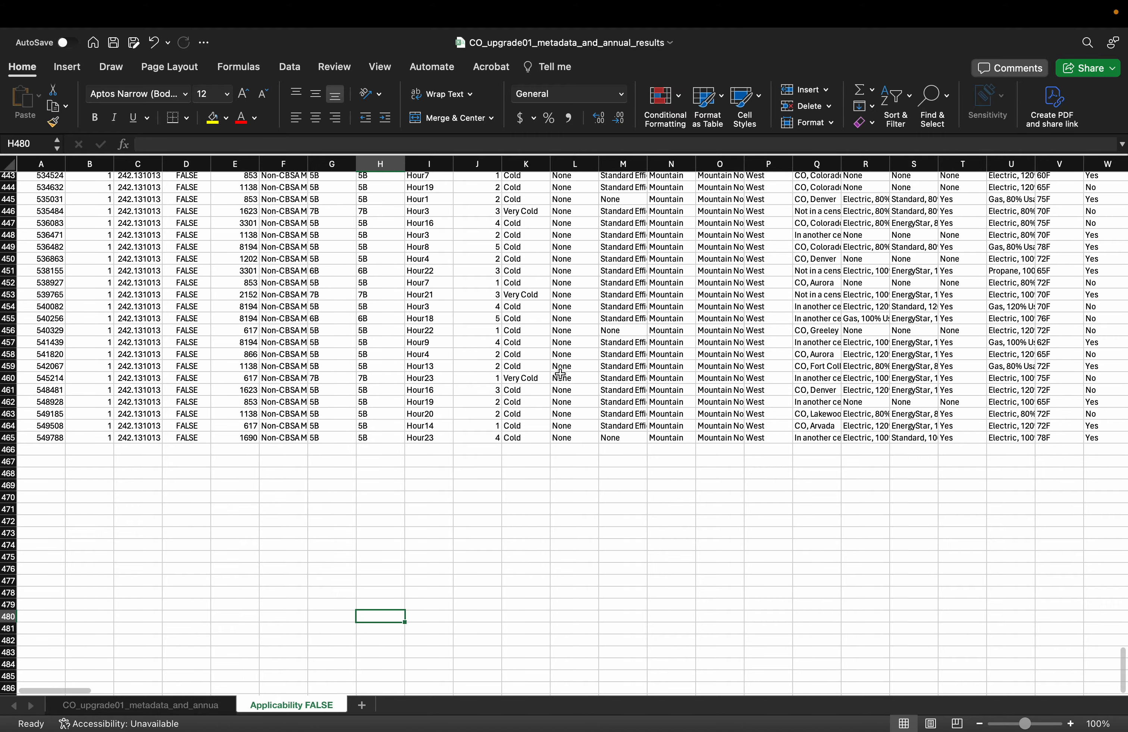
Try averaging the total electricity consumption column with =AVERAGE(HP2:HP465) in cell HP466, and undo the entry
scroll(561, 369, up, 5)
scroll(562, 370, up, 15)
scroll(742, 376, right, 20)
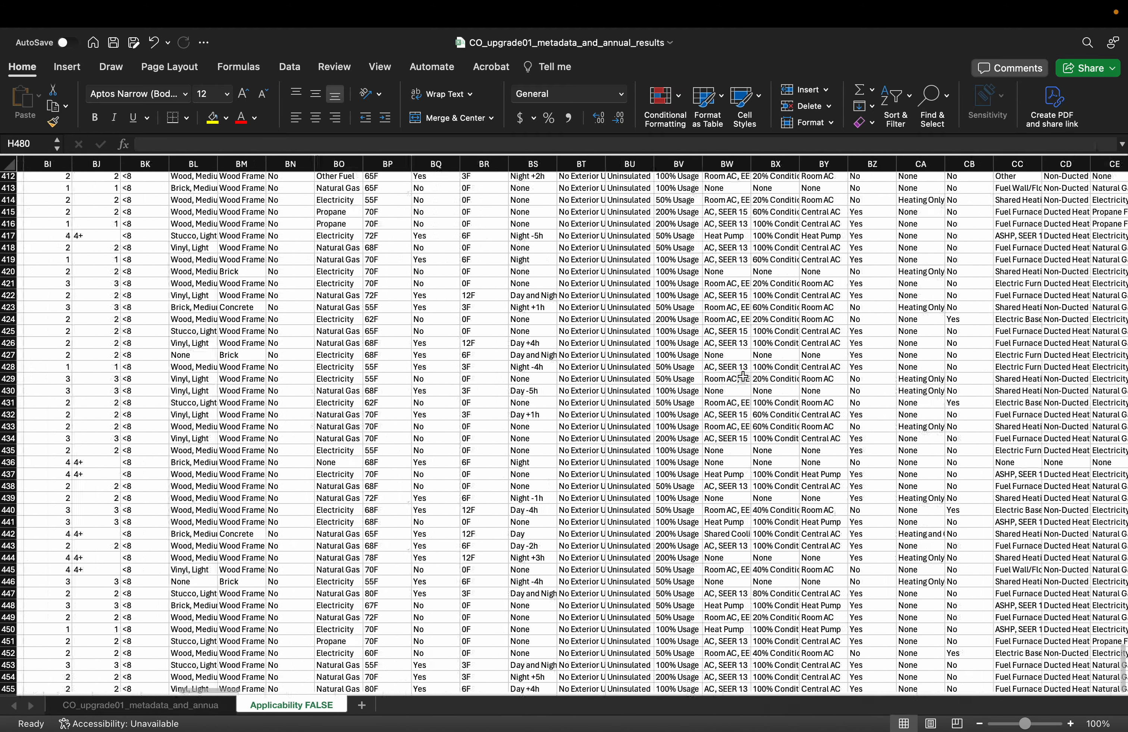
scroll(742, 377, right, 20)
scroll(743, 376, up, 7)
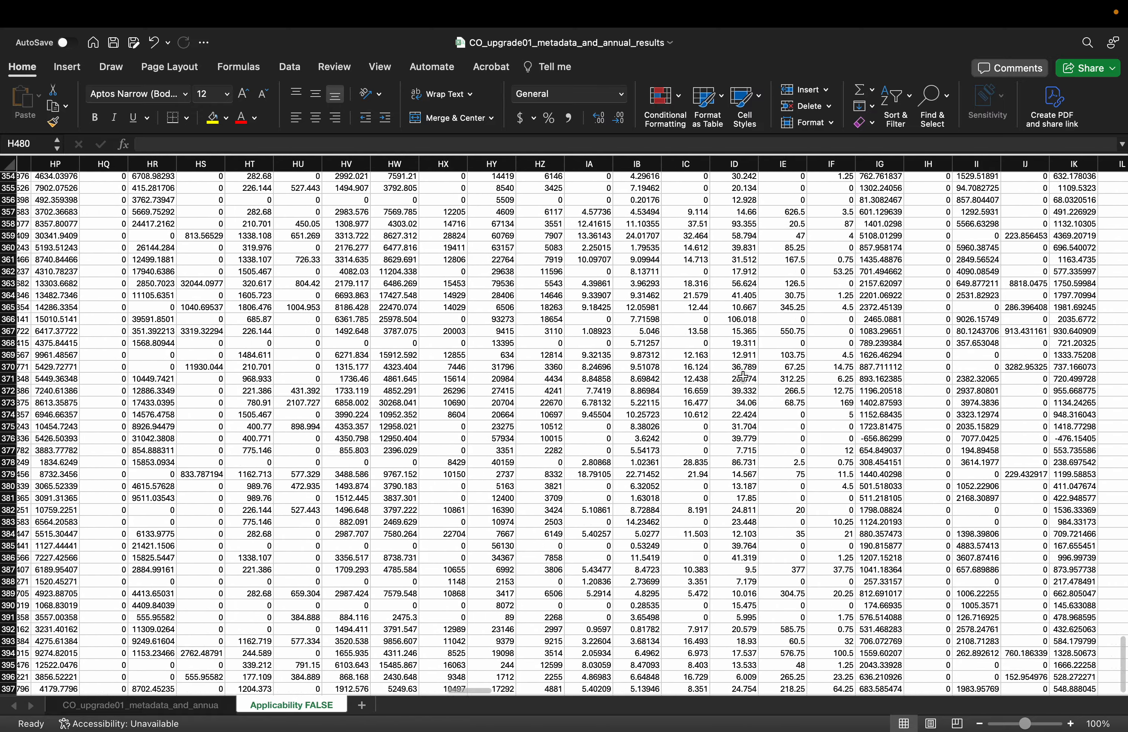
scroll(742, 376, left, 2)
scroll(742, 376, down, 8)
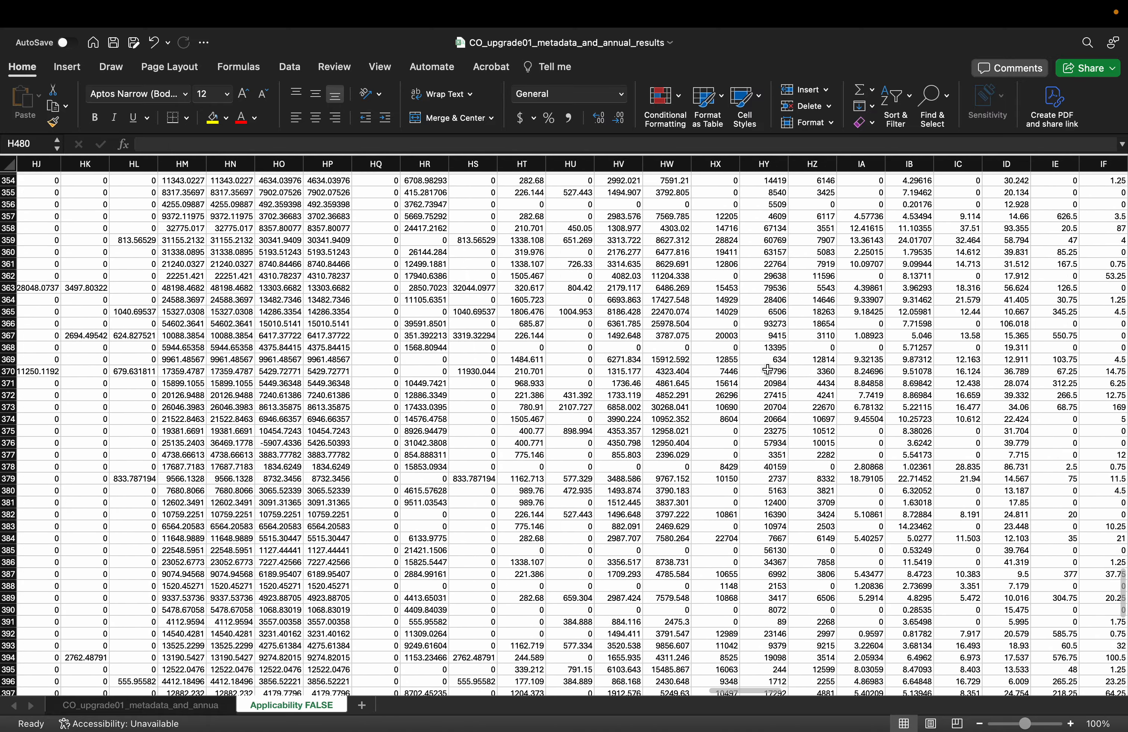
scroll(408, 449, down, 10)
scroll(409, 449, down, 15)
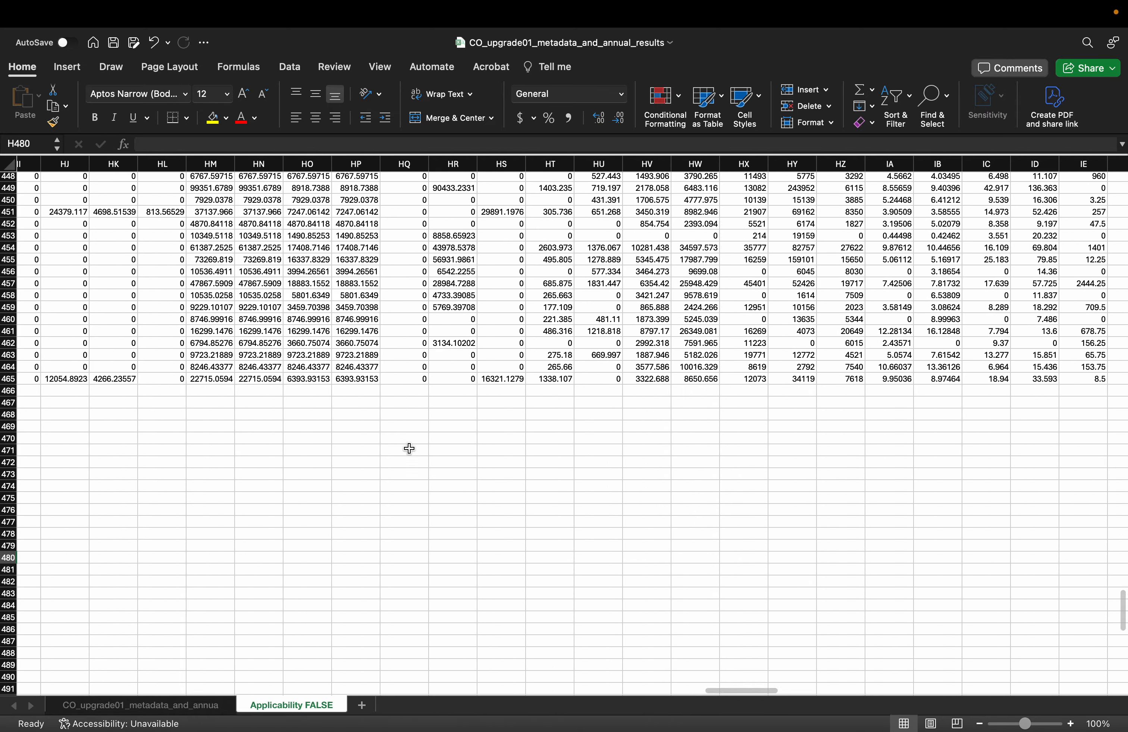
click(358, 349)
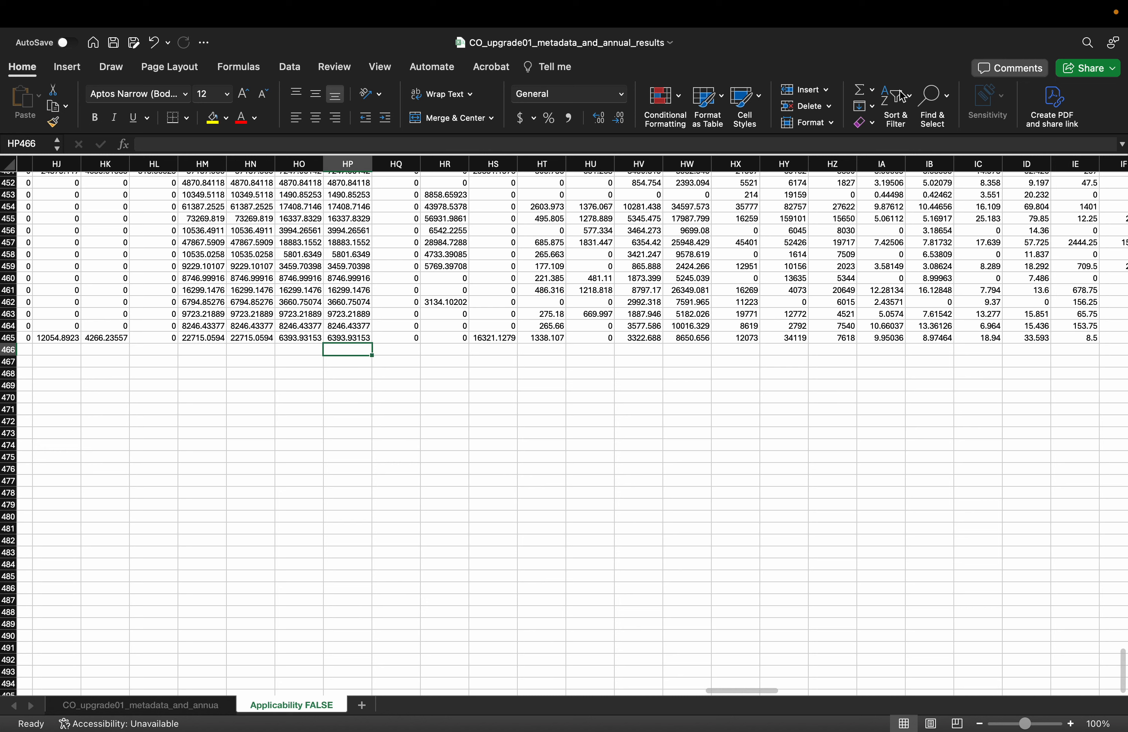
click(873, 91)
click(899, 125)
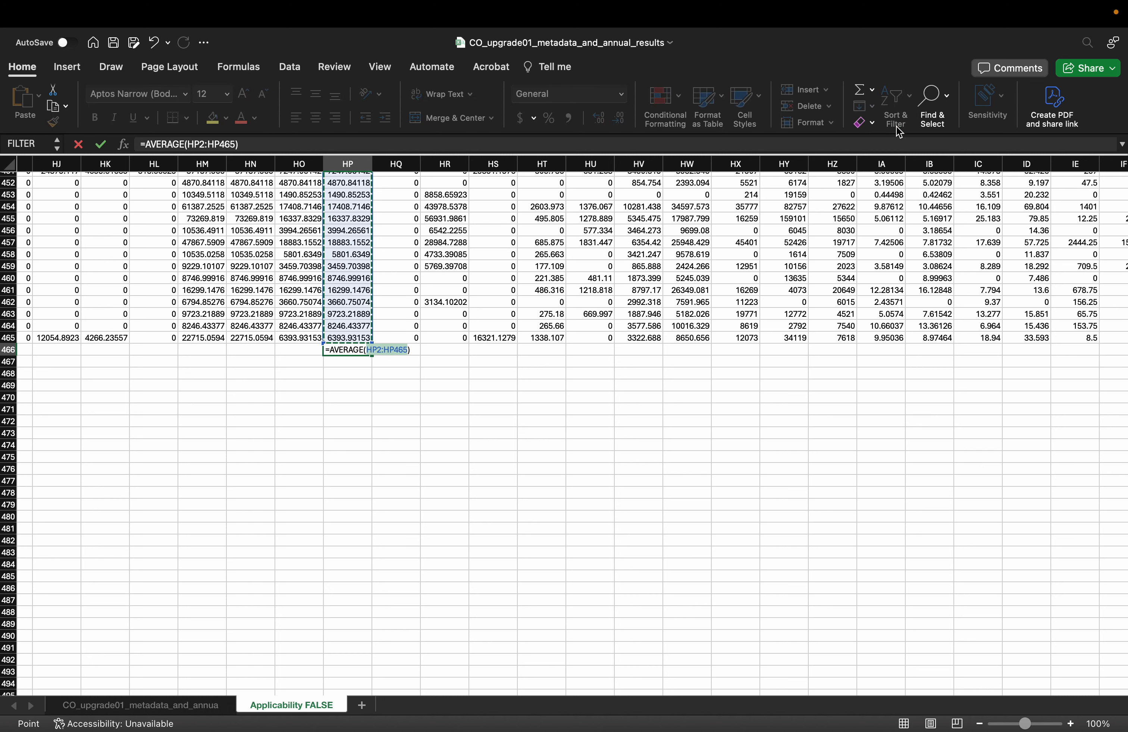
key(Return)
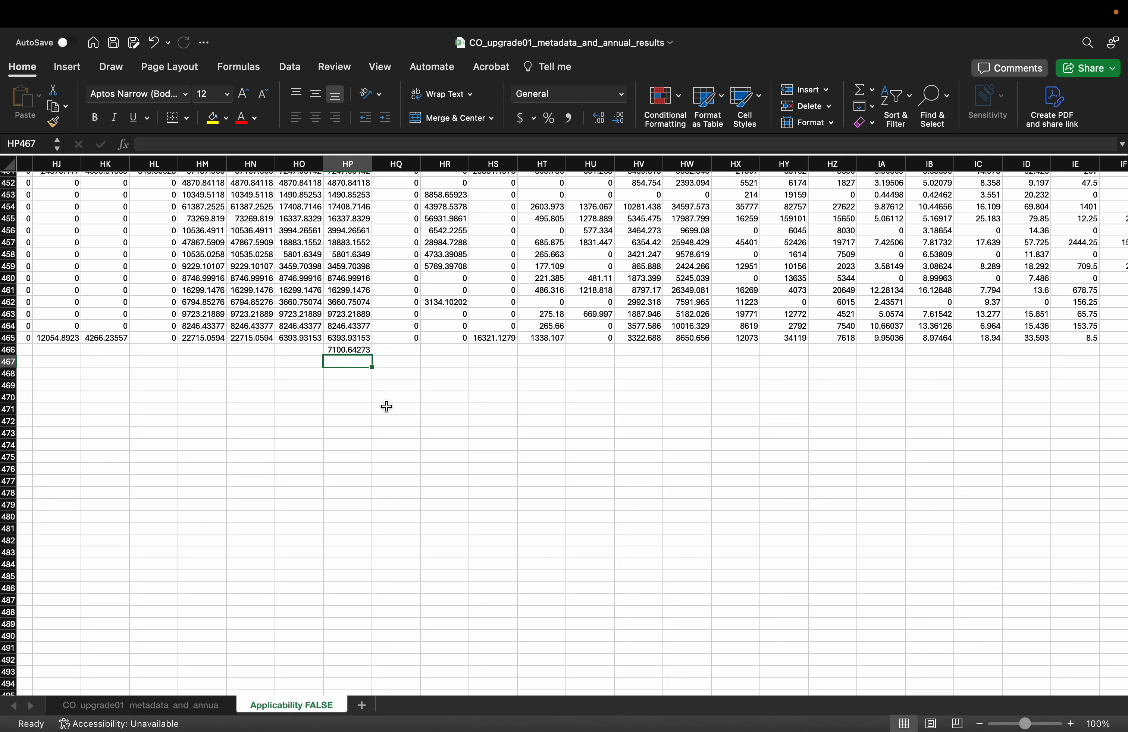
click(385, 461)
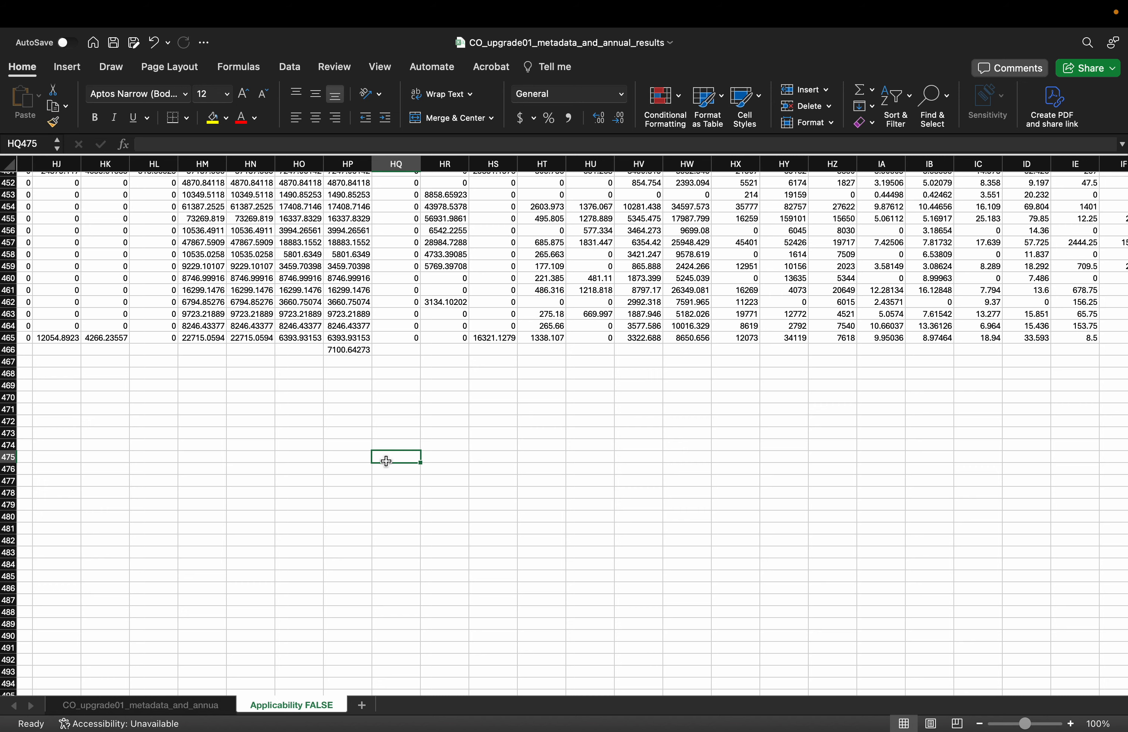
click(349, 351)
key(super+z)
Examine the weight and applicability columns at the start of the Applicability FALSE sheet
scroll(257, 326, left, 20)
scroll(256, 325, up, 20)
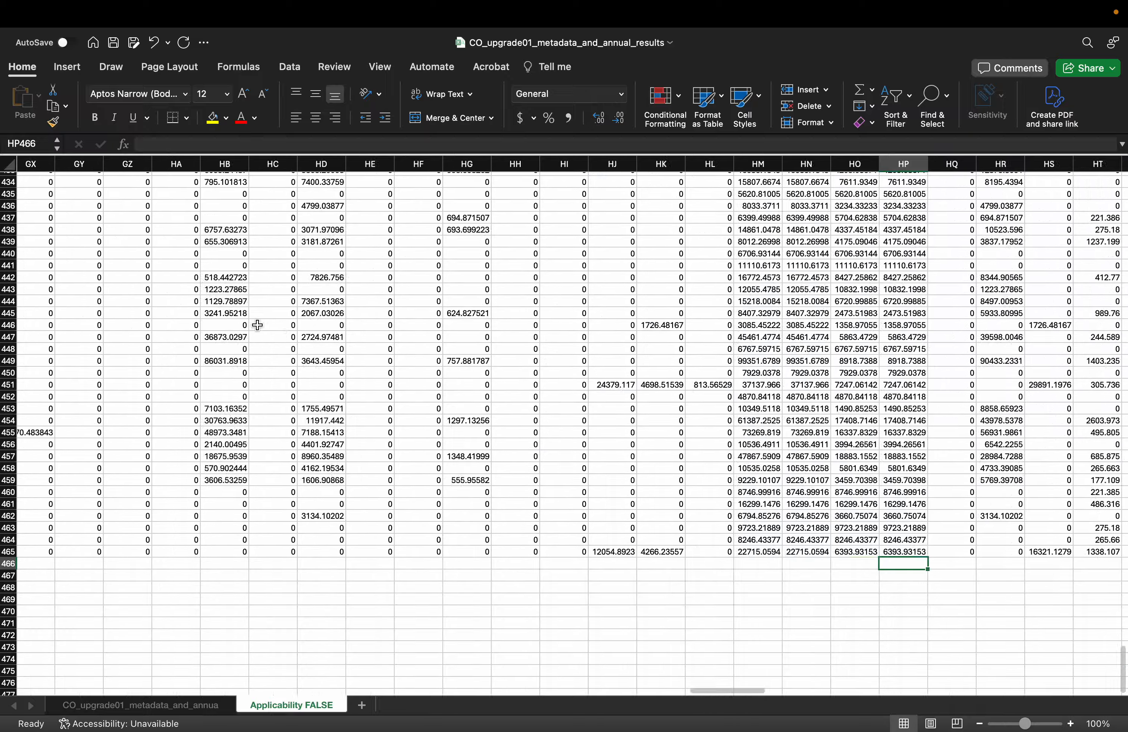
scroll(257, 326, left, 20)
scroll(257, 325, up, 20)
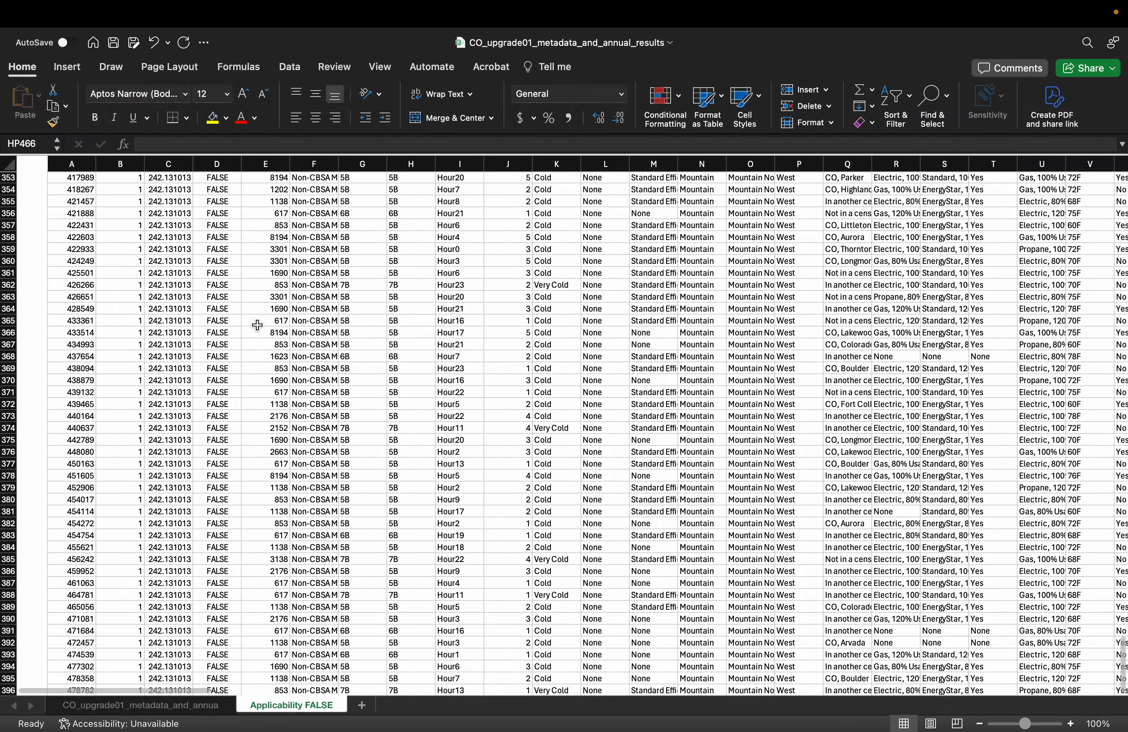
scroll(214, 235, up, 20)
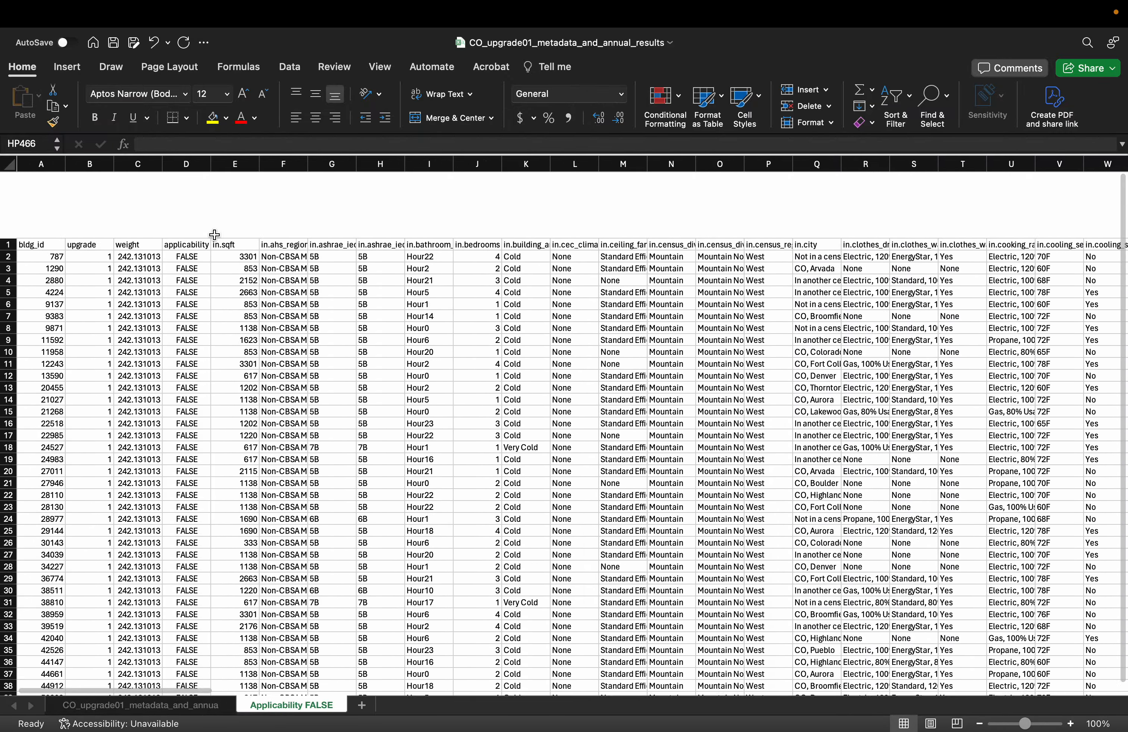
scroll(145, 183, down, 1)
scroll(144, 183, right, 2)
scroll(247, 271, up, 2)
scroll(248, 271, left, 2)
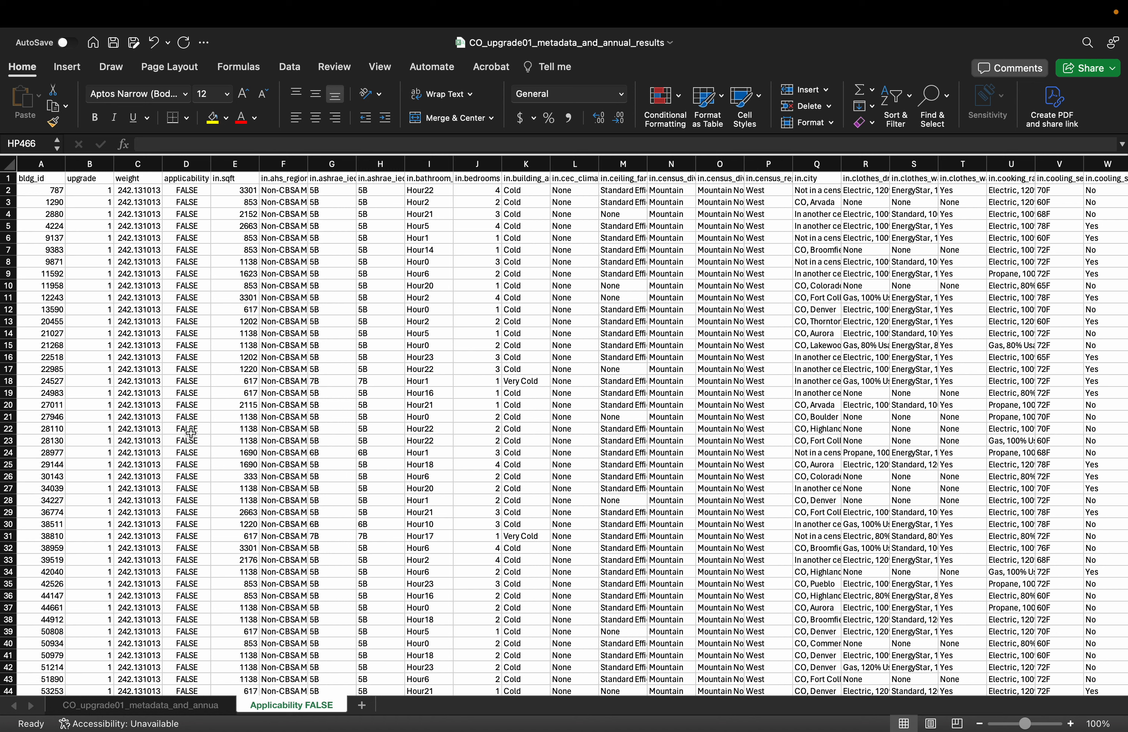
scroll(148, 342, down, 10)
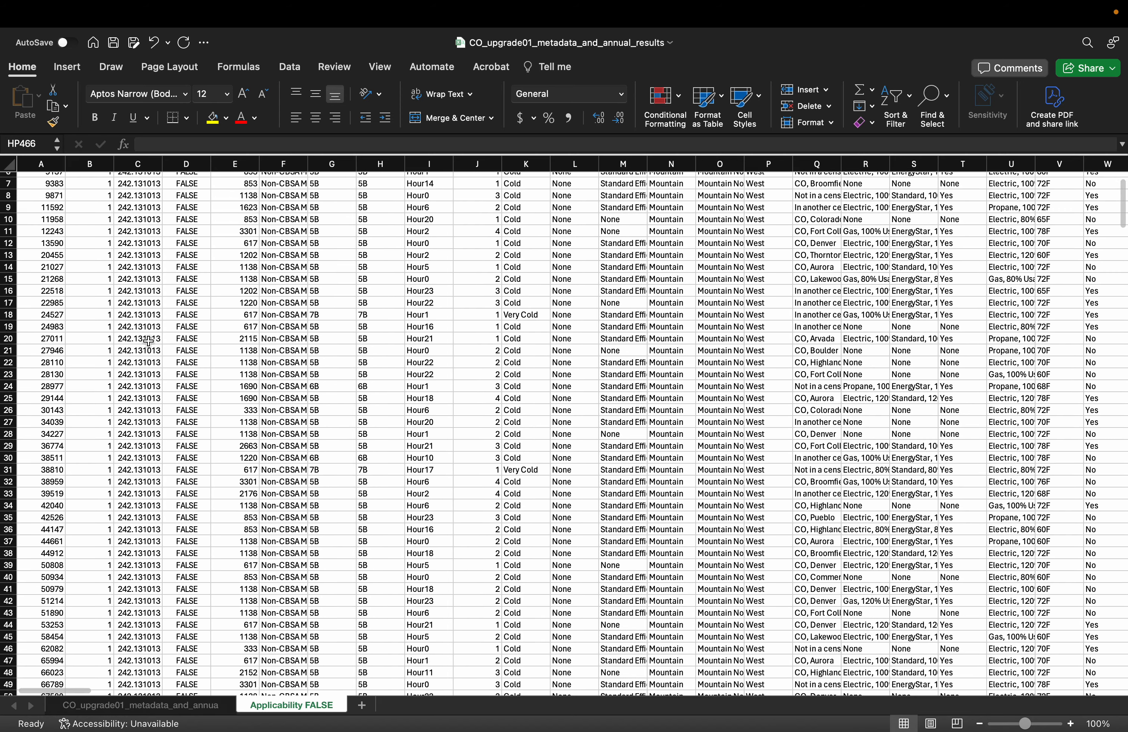
scroll(147, 342, down, 15)
scroll(147, 342, up, 20)
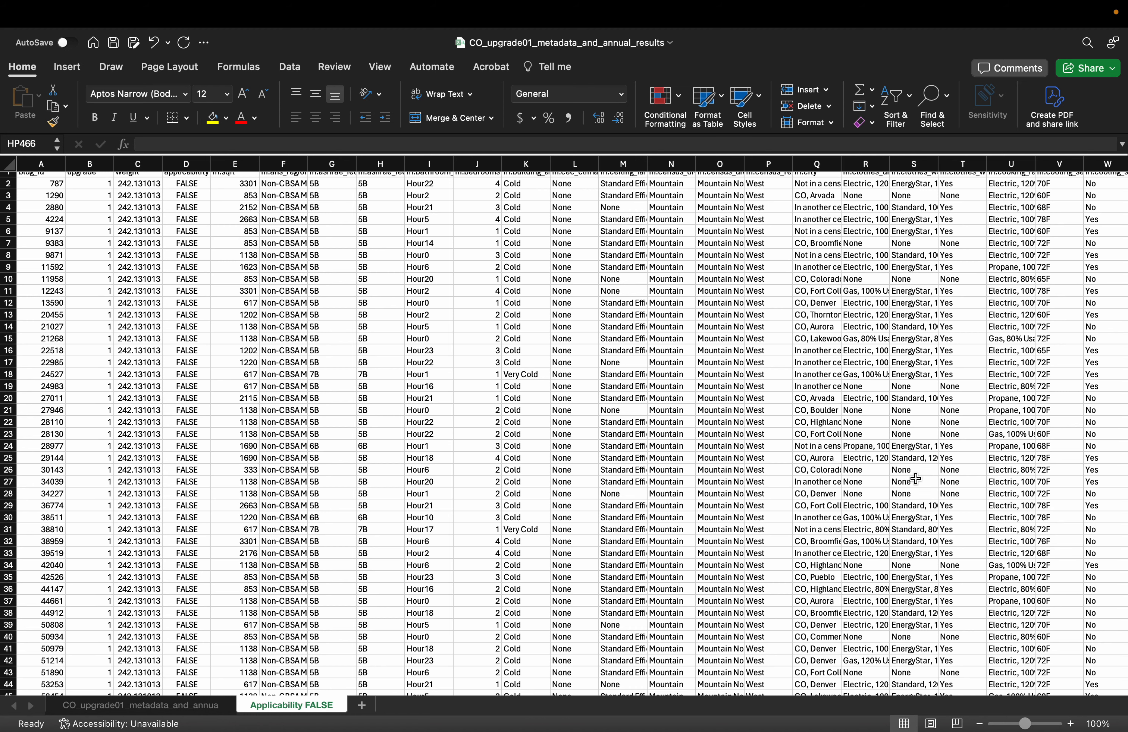
scroll(819, 441, up, 1)
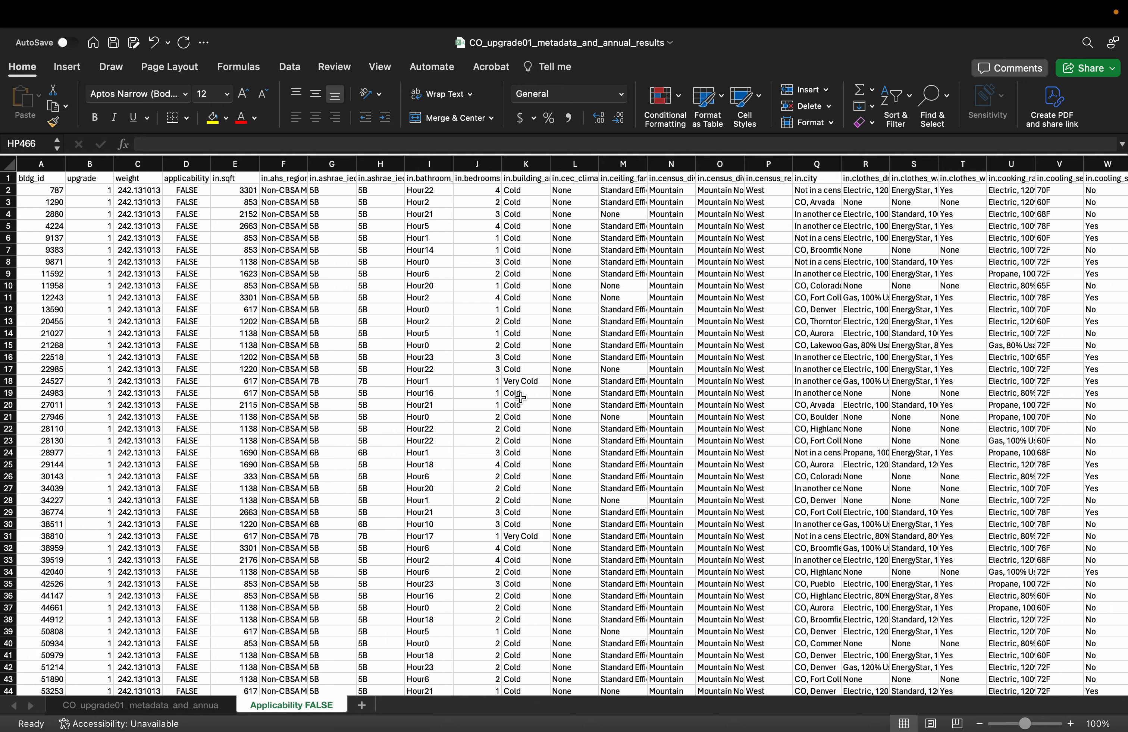
Enter the header "Average Energy Consumption in kWh (Weighted)" in cell MM1, beyond the last data column
scroll(756, 367, right, 20)
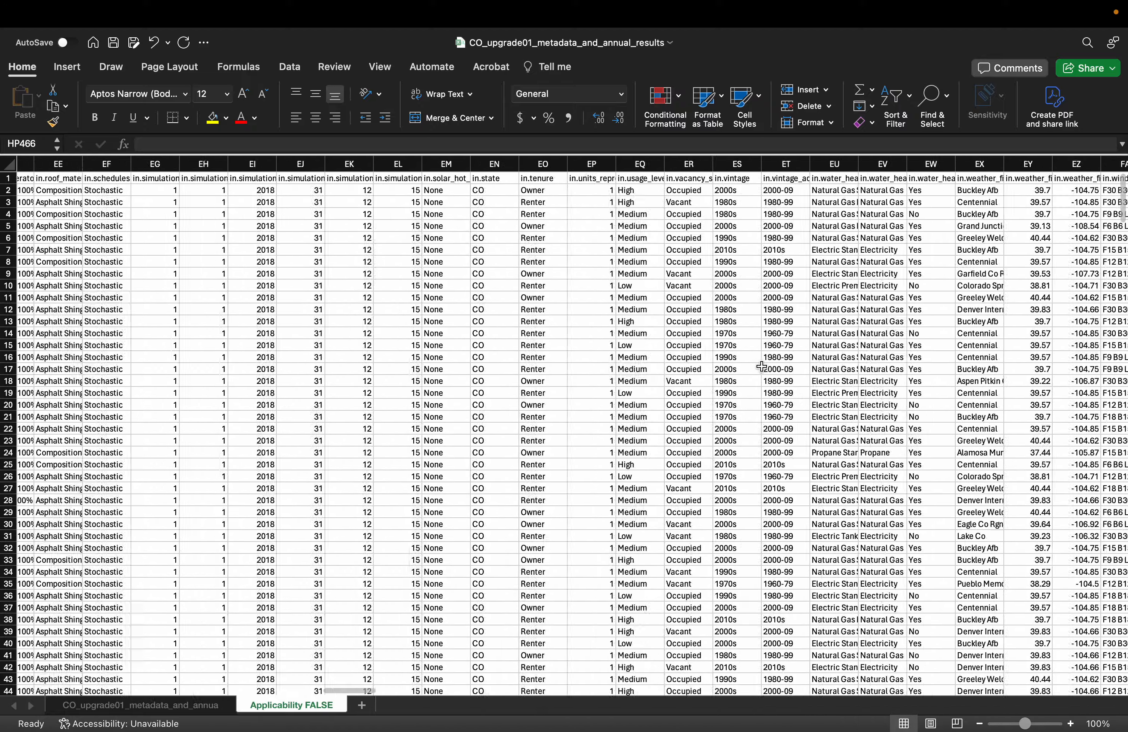
scroll(761, 366, right, 20)
scroll(761, 366, down, 1)
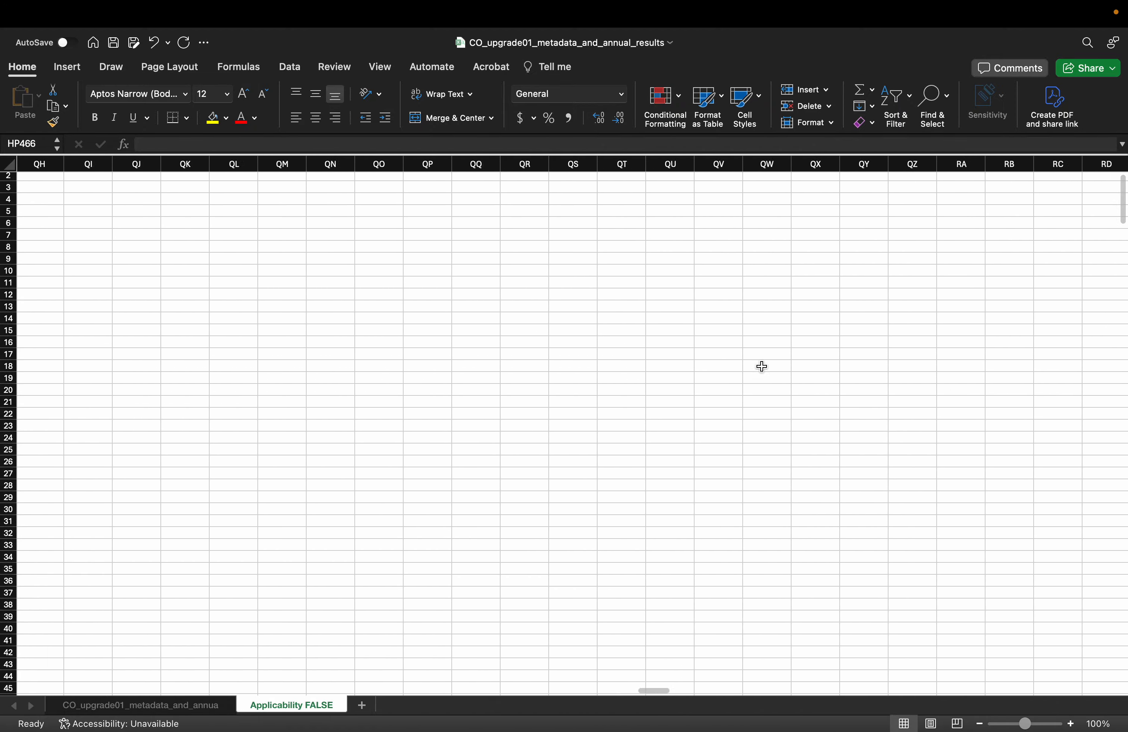
scroll(761, 366, left, 20)
scroll(761, 366, down, 10)
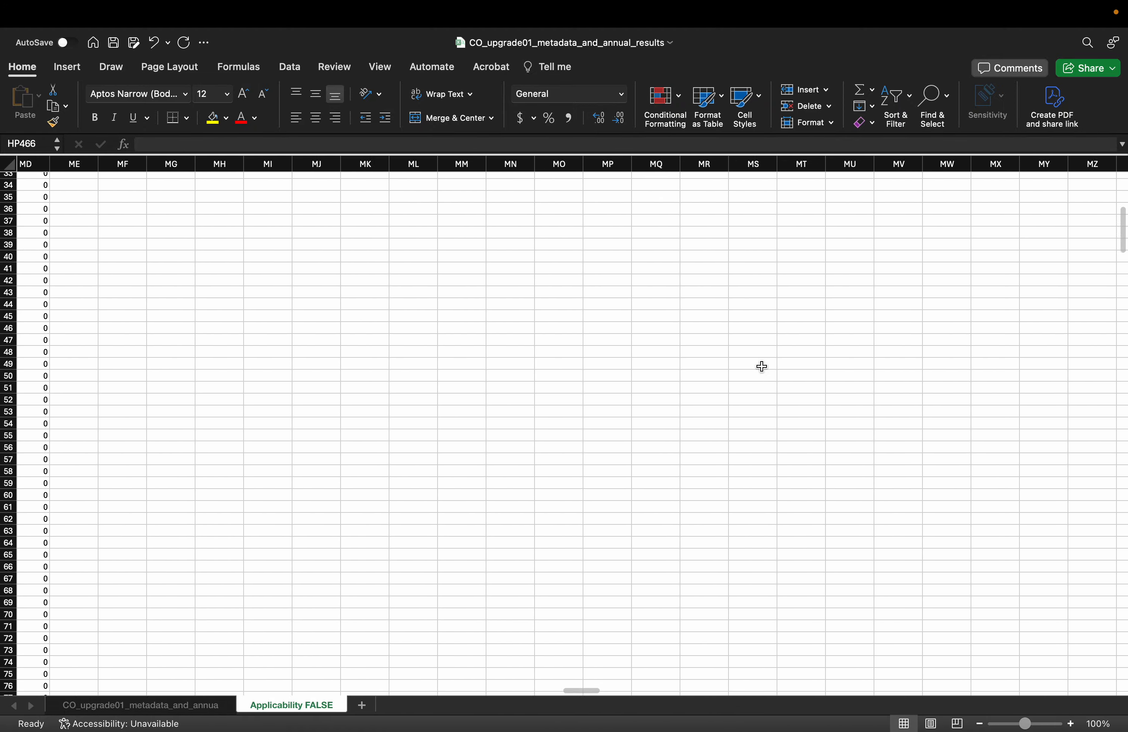
scroll(761, 366, up, 10)
scroll(761, 366, left, 5)
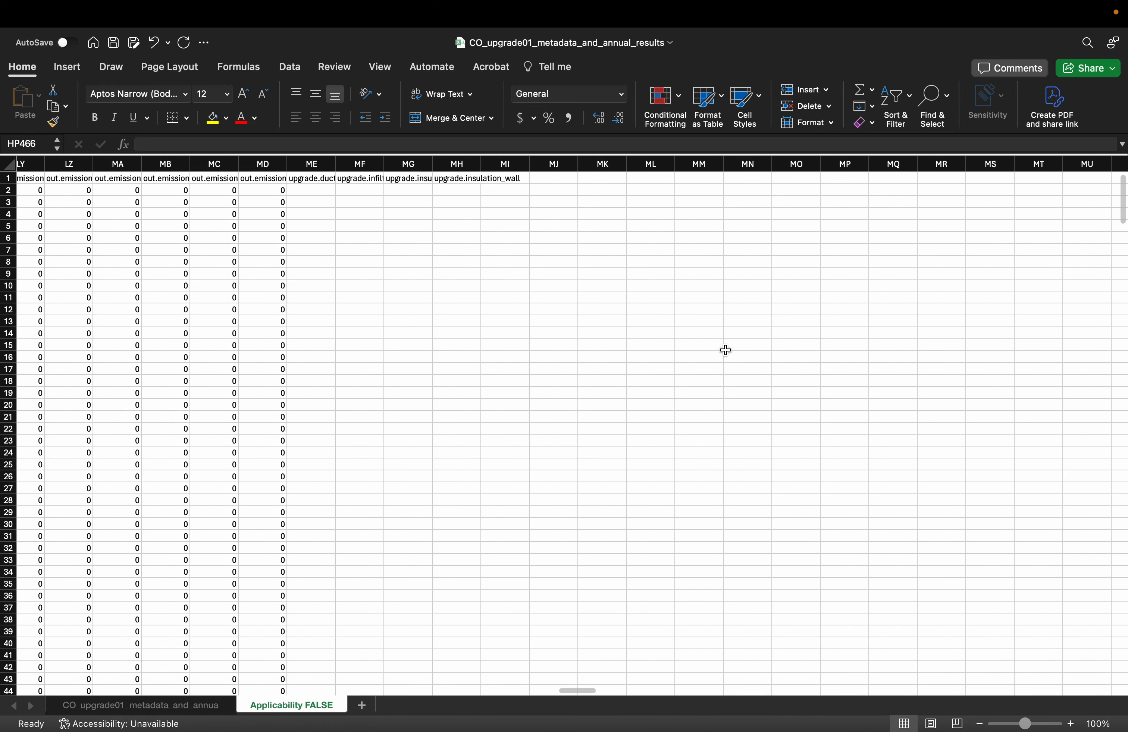
scroll(725, 351, left, 1)
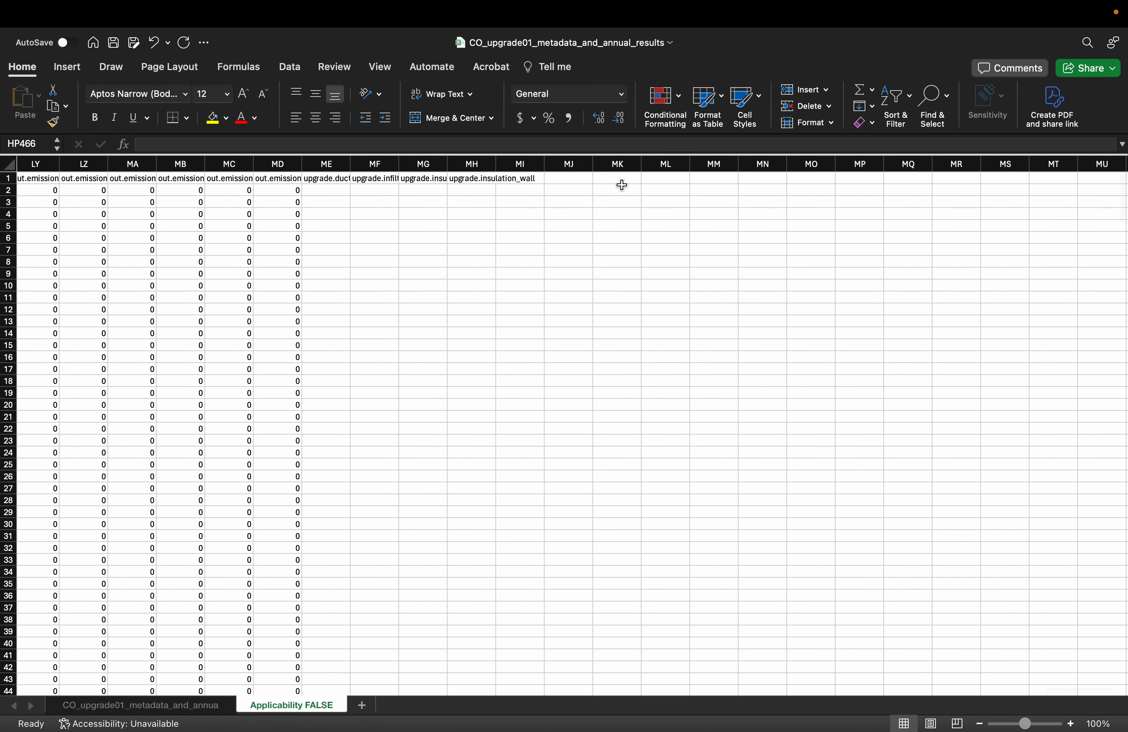
click(710, 180)
text(Av)
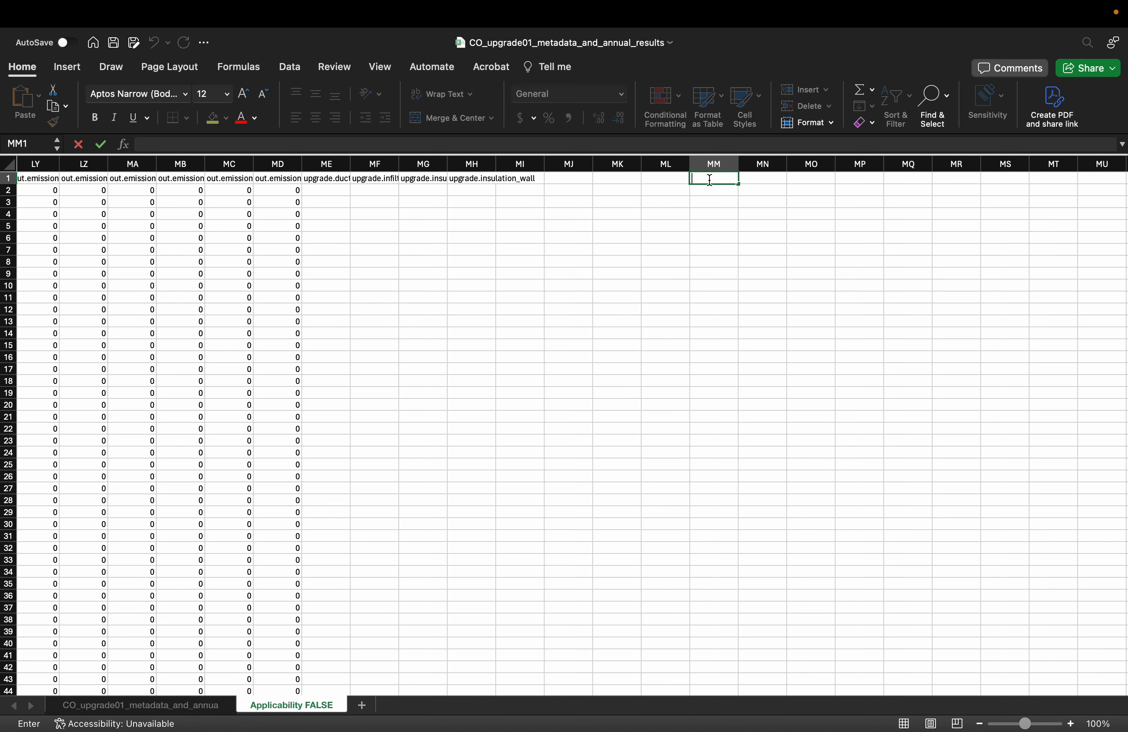
text(erage Energy COn)
key(BackSpace)
key(BackSpace)
key(BackSpace)
key(BackSpace)
text(onsumption)
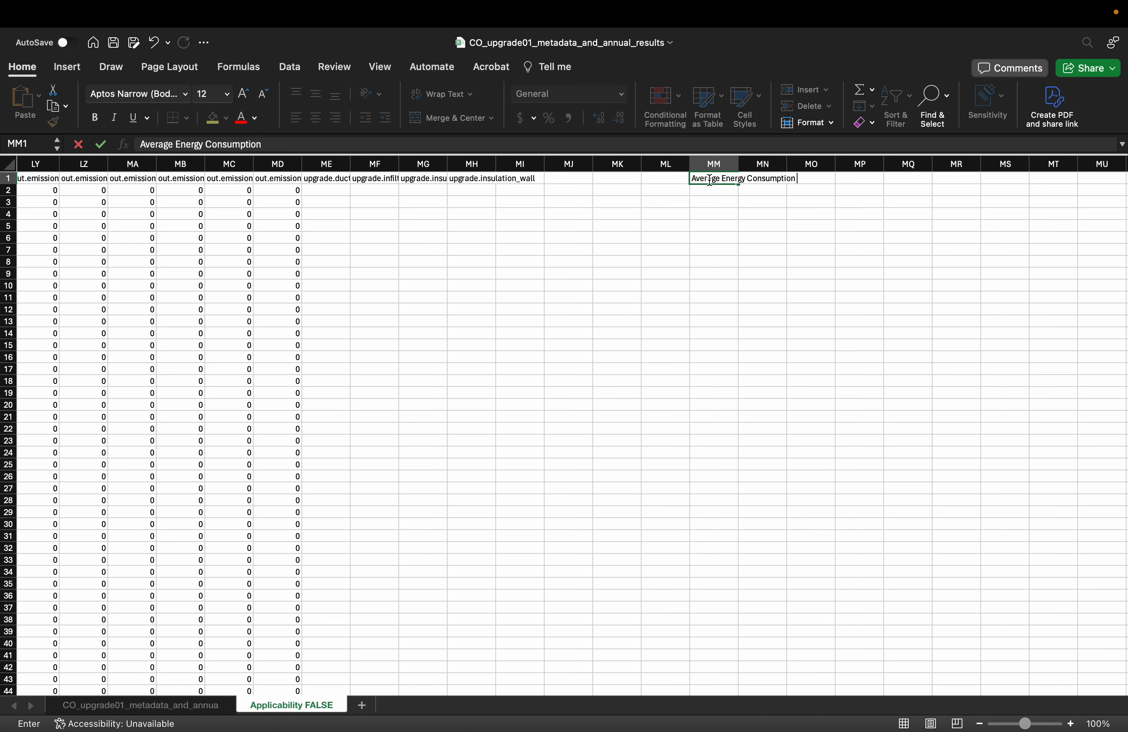
text( in kWh (Weighted)
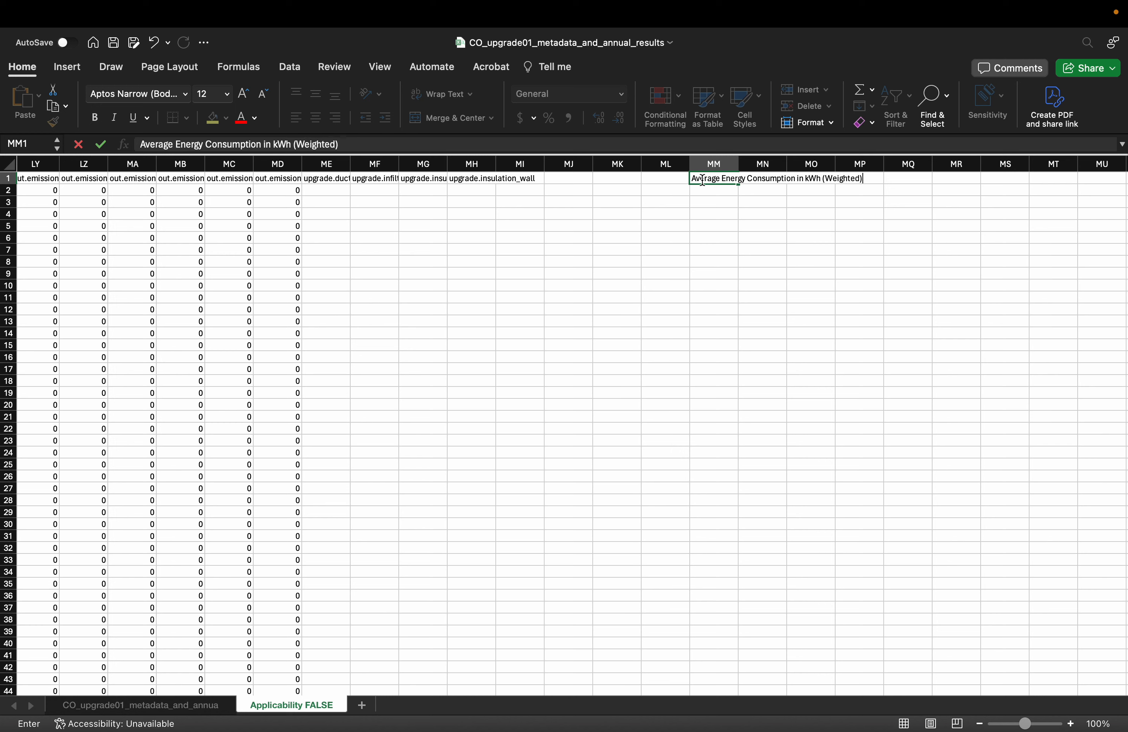
click(719, 193)
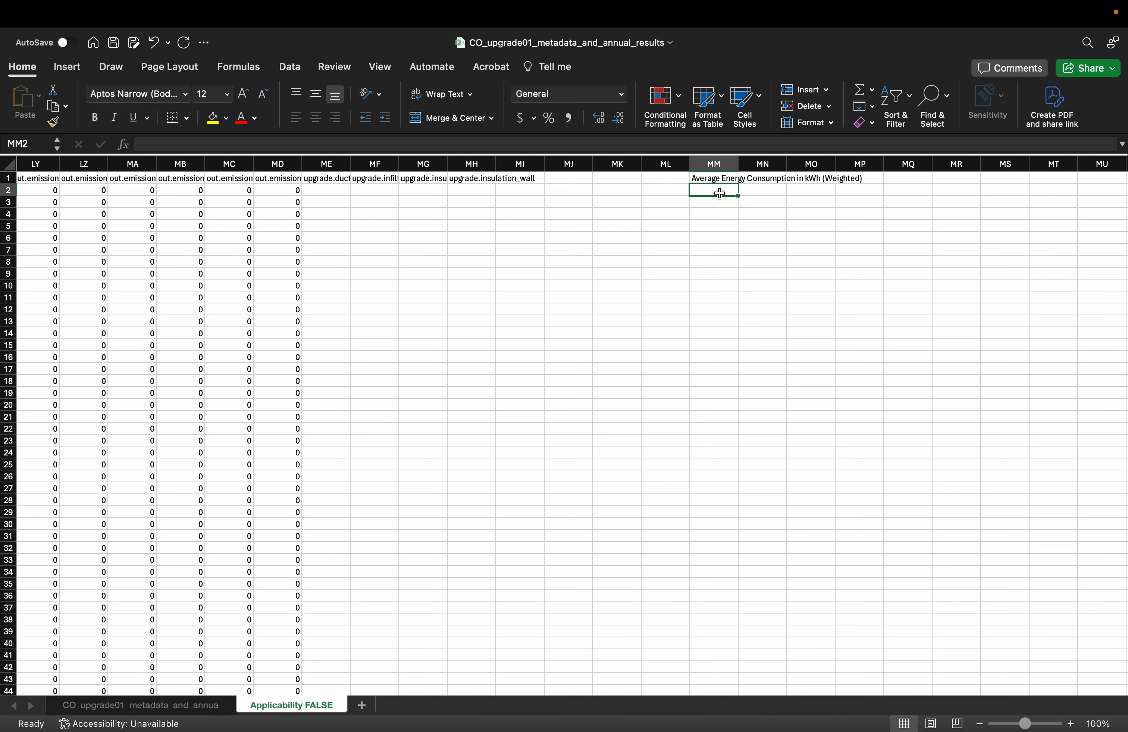
Start a SUMPRODUCT formula in cell MM2, below the weighted average header
click(720, 193)
text(=SUMP)
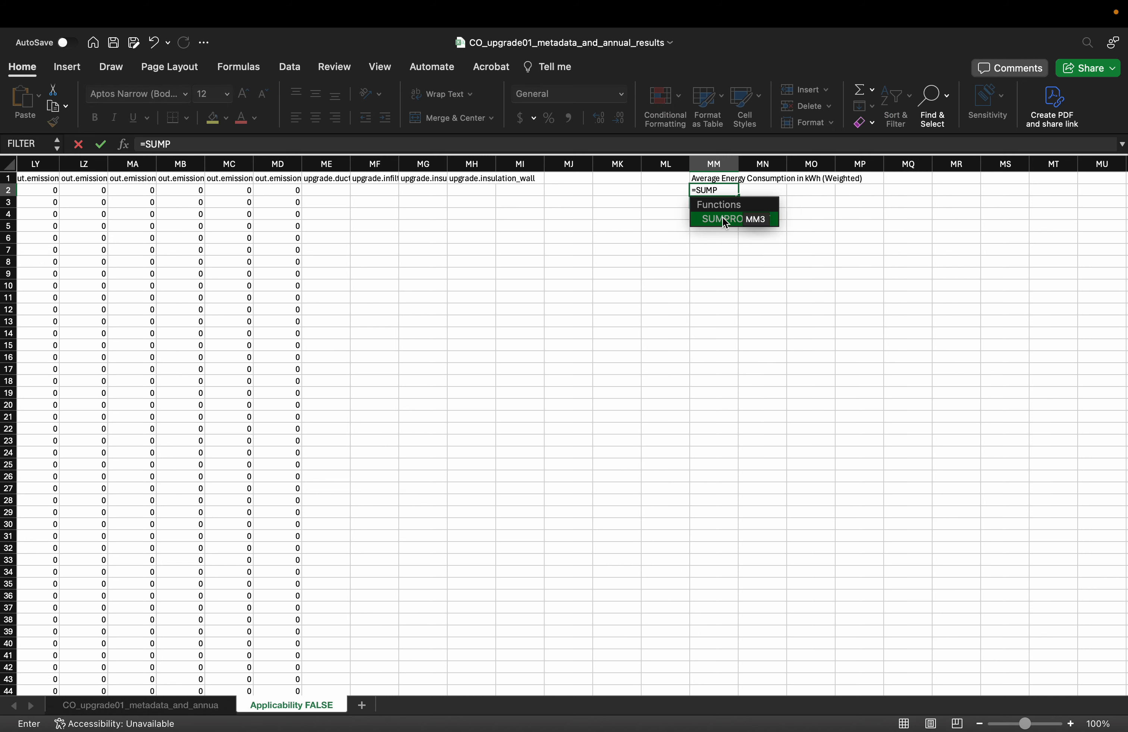
double_click(723, 217)
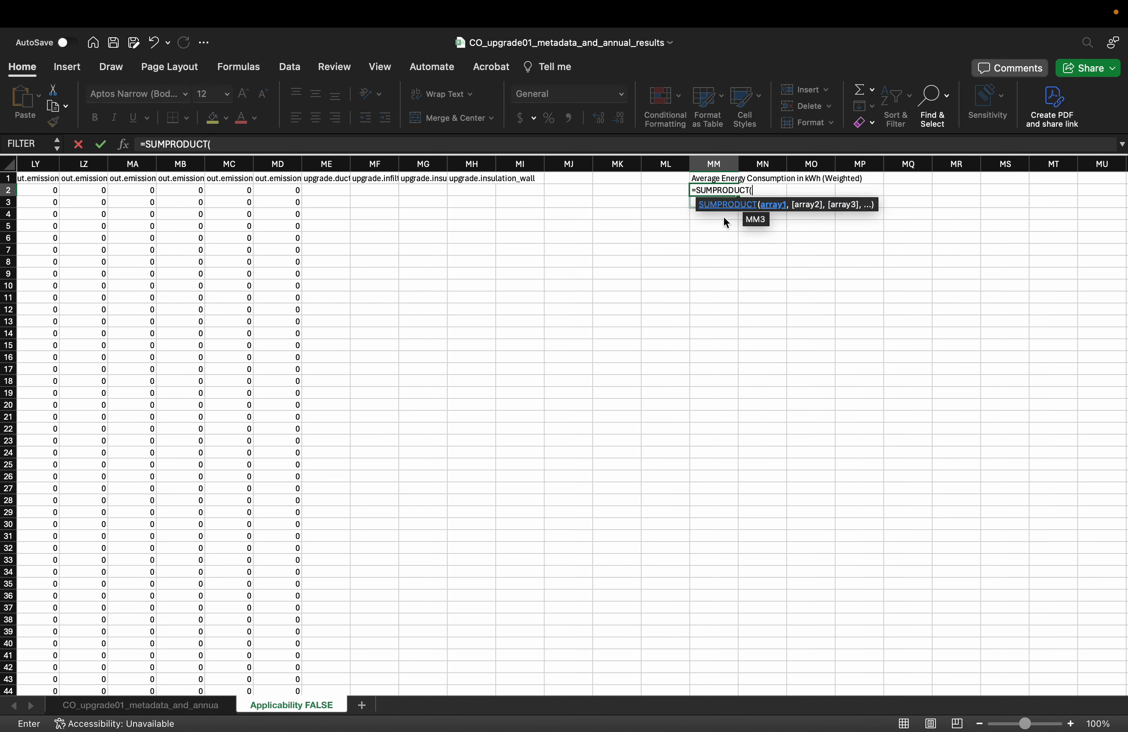